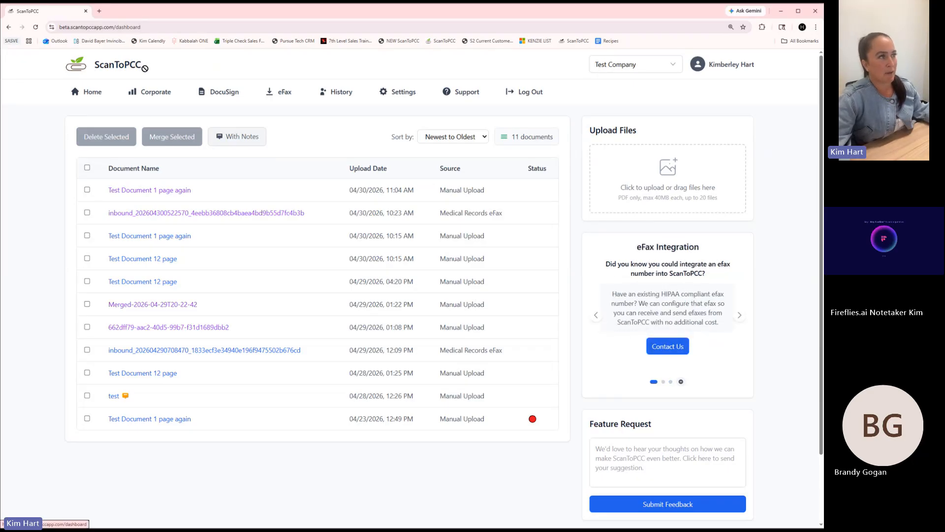
pyautogui.moveTo(163, 64); pyautogui.dragTo(94, 66)
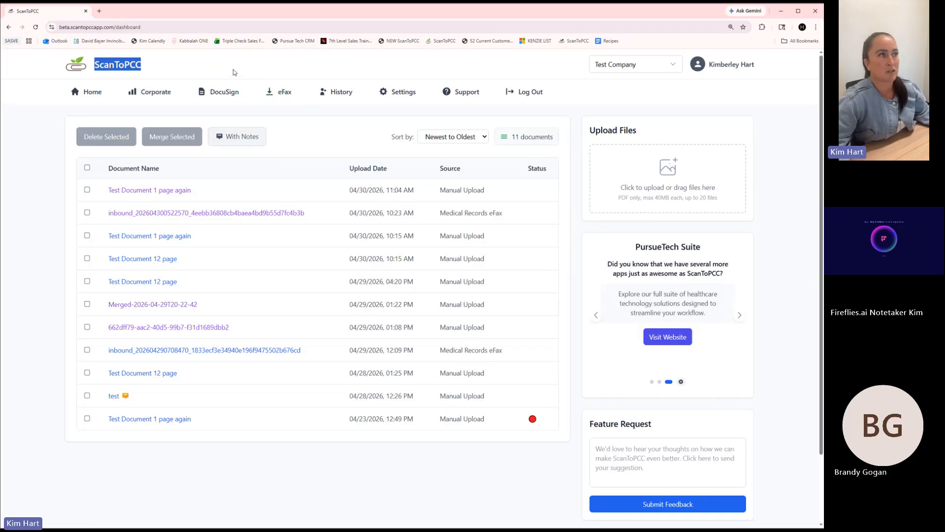
pyautogui.click(218, 76)
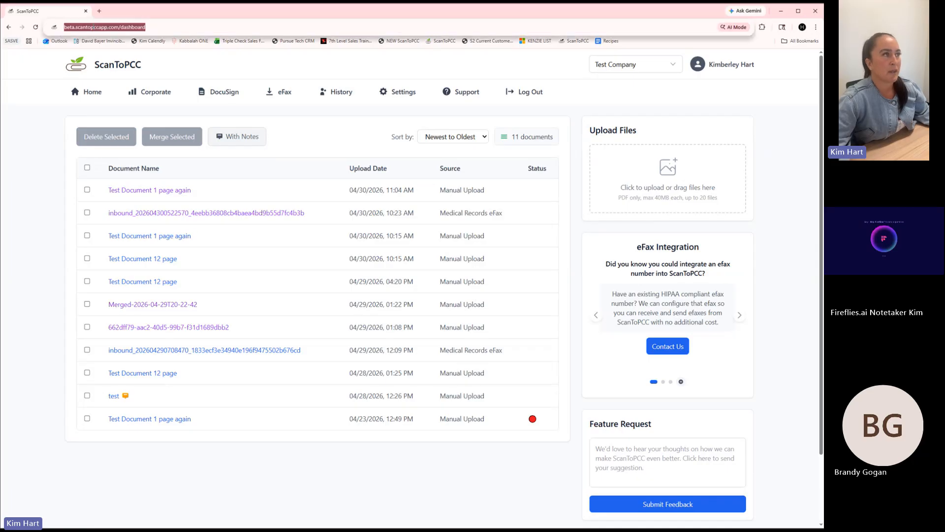
pyautogui.click(92, 27)
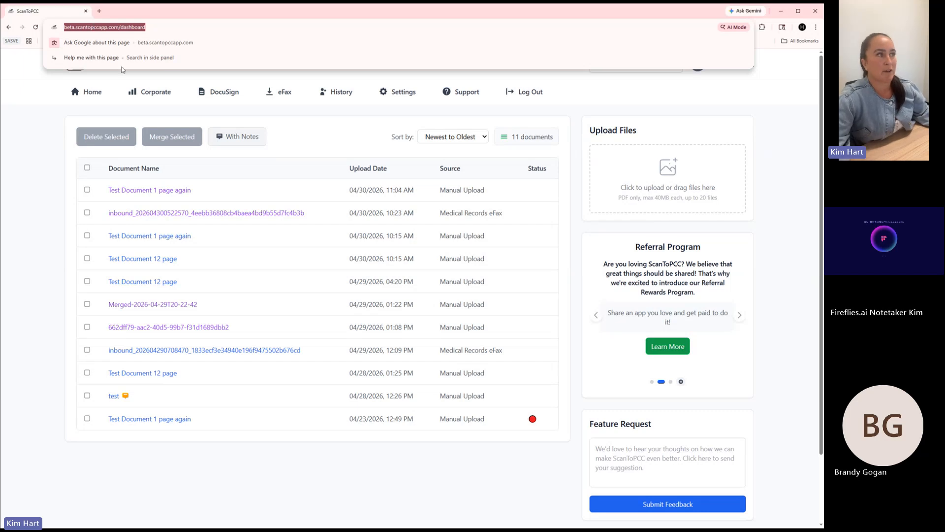
pyautogui.click(37, 180)
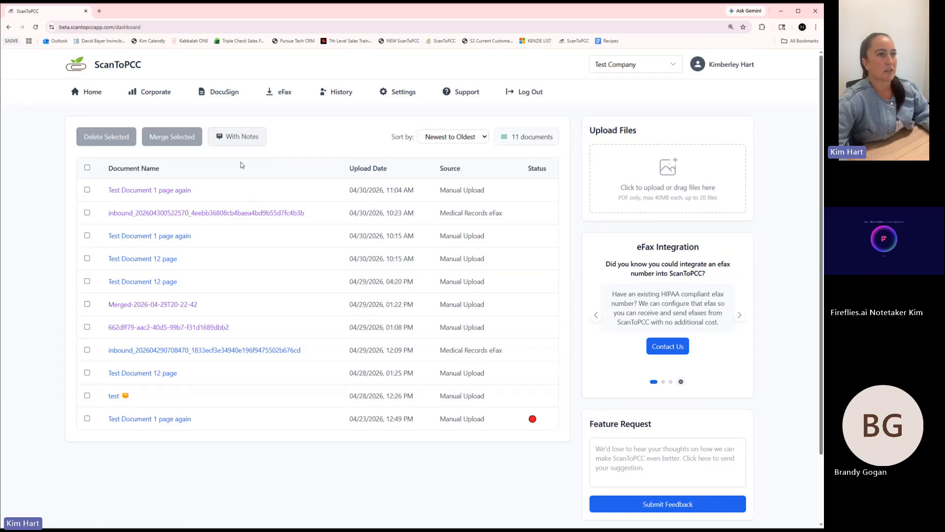
# Step: Upload the four test PDFs: Test Document 1 page again, 1 page, 1 pager and 12 page
pyautogui.moveTo(513, 138); pyautogui.dragTo(552, 137)
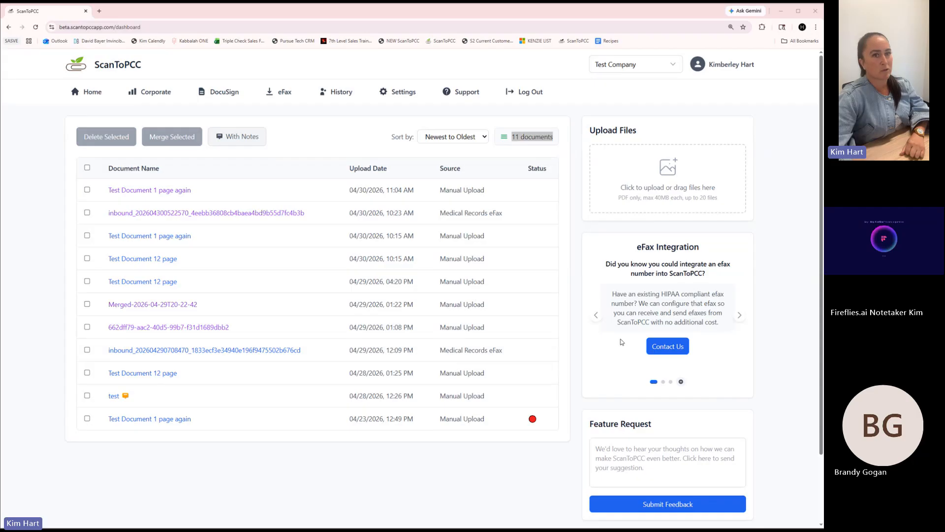
pyautogui.moveTo(663, 160); pyautogui.dragTo(681, 147)
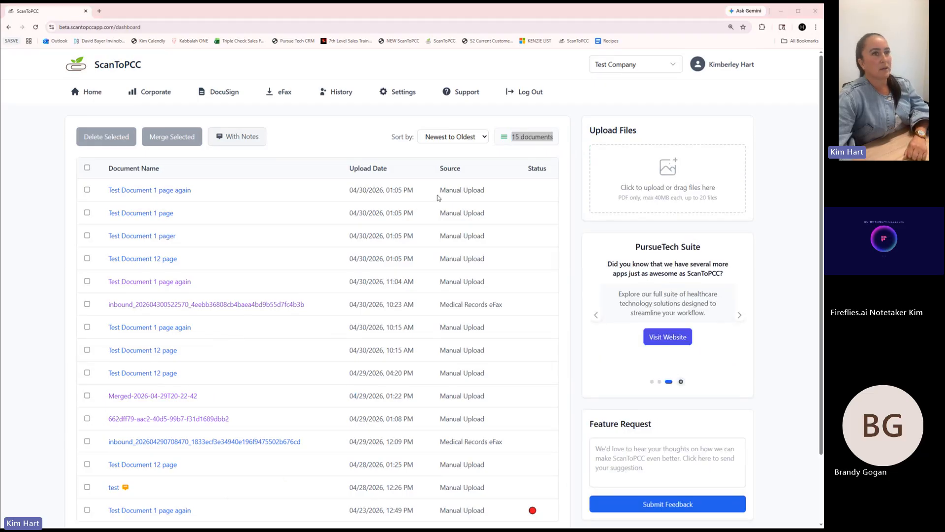
pyautogui.moveTo(491, 190); pyautogui.dragTo(438, 192)
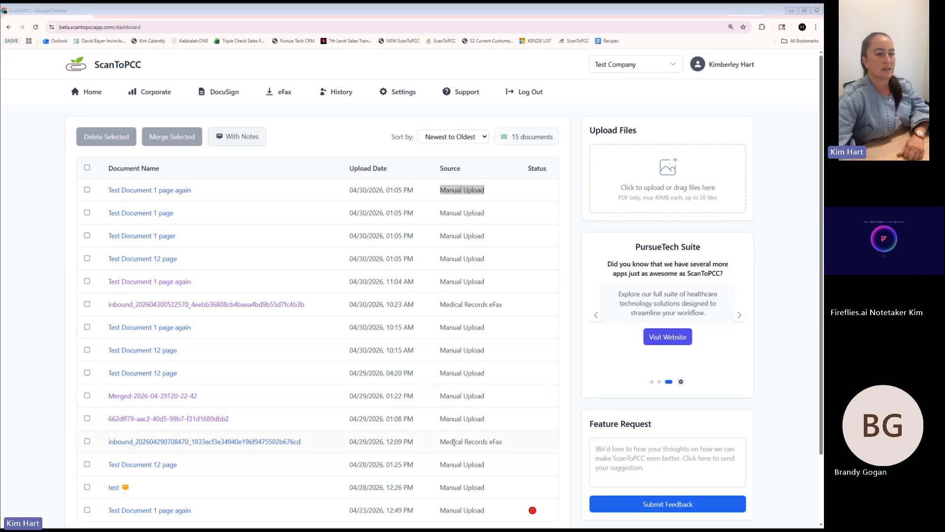
pyautogui.moveTo(440, 442); pyautogui.dragTo(509, 446)
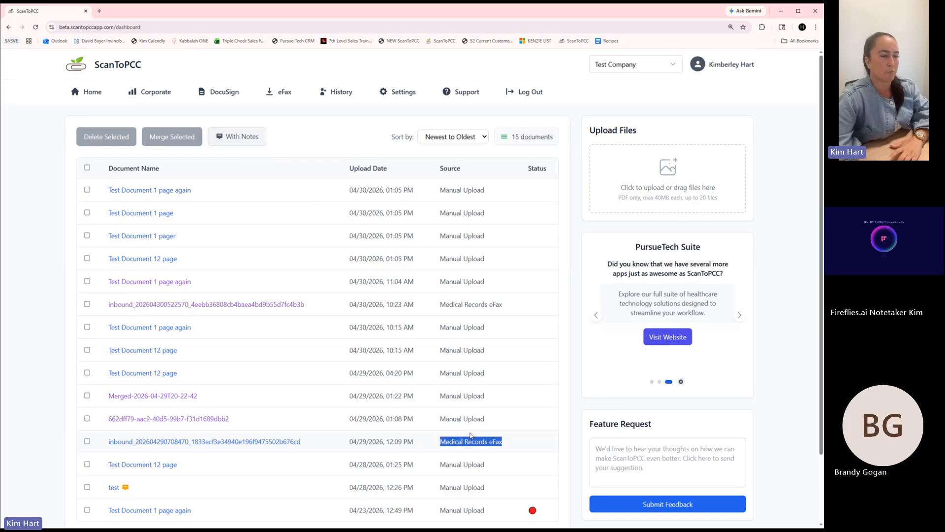
pyautogui.click(566, 316)
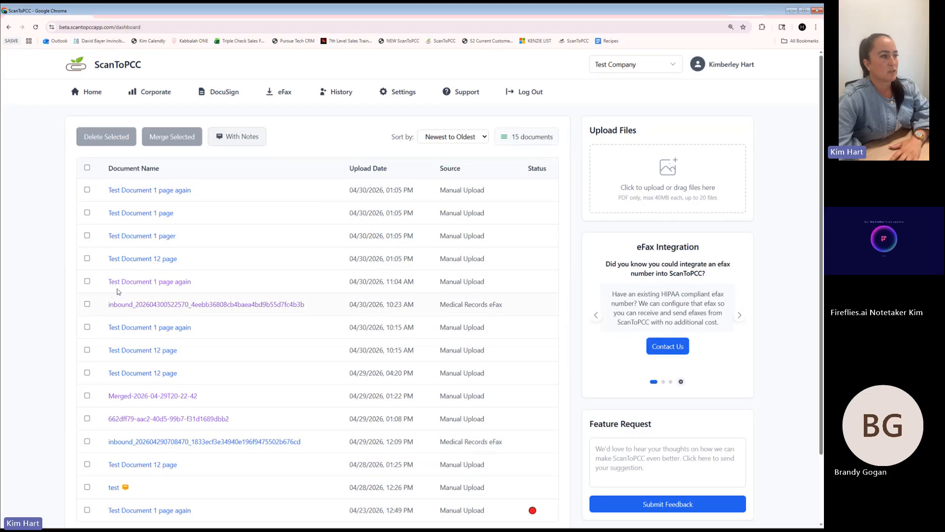
# Step: Open Test Document 1 page from the document list and assign it to the resident found by first name
pyautogui.click(163, 218)
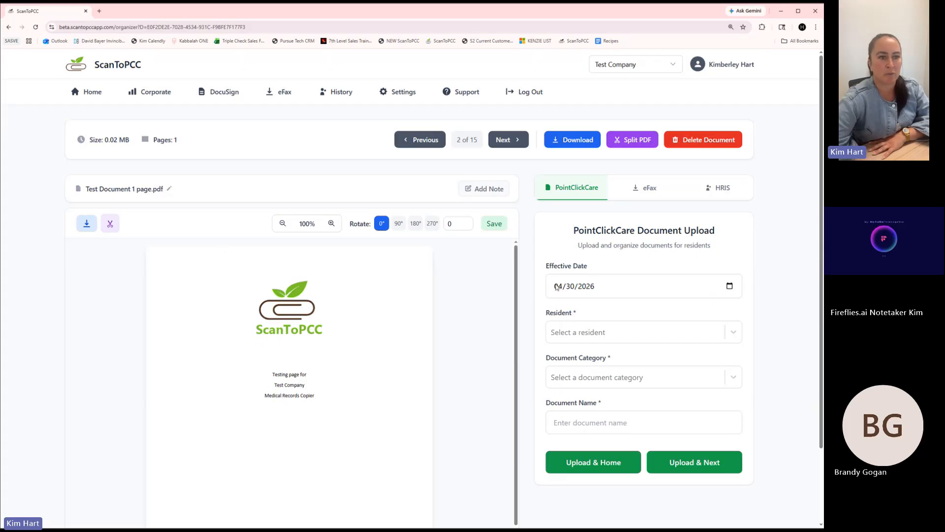
pyautogui.click(730, 288)
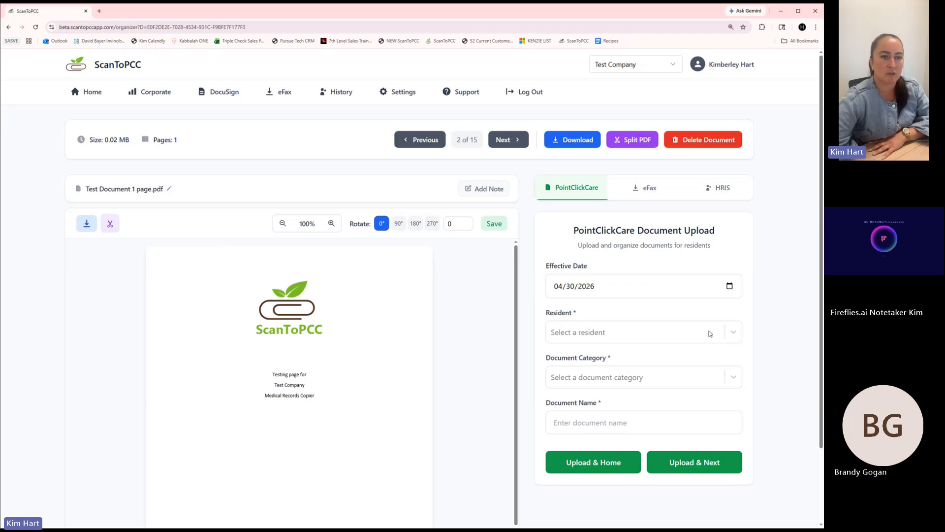
pyautogui.click(612, 334)
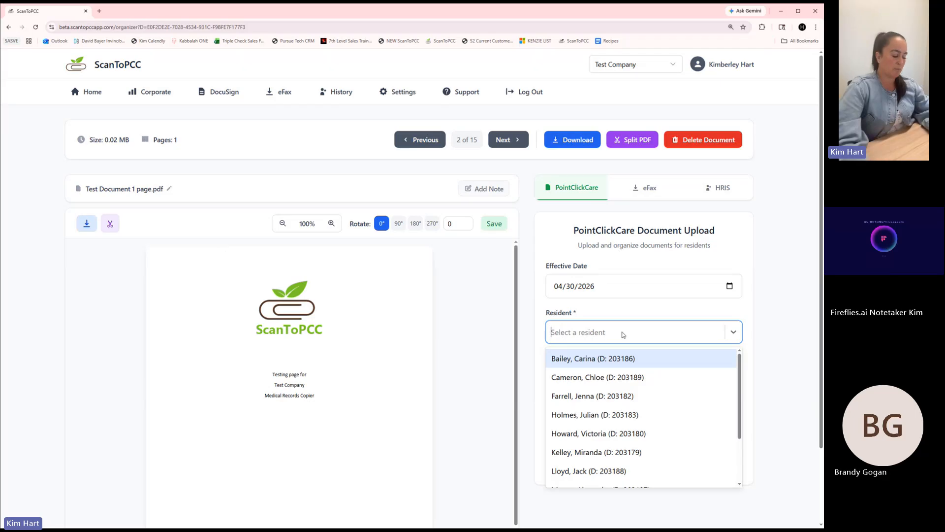
pyautogui.write('chl')
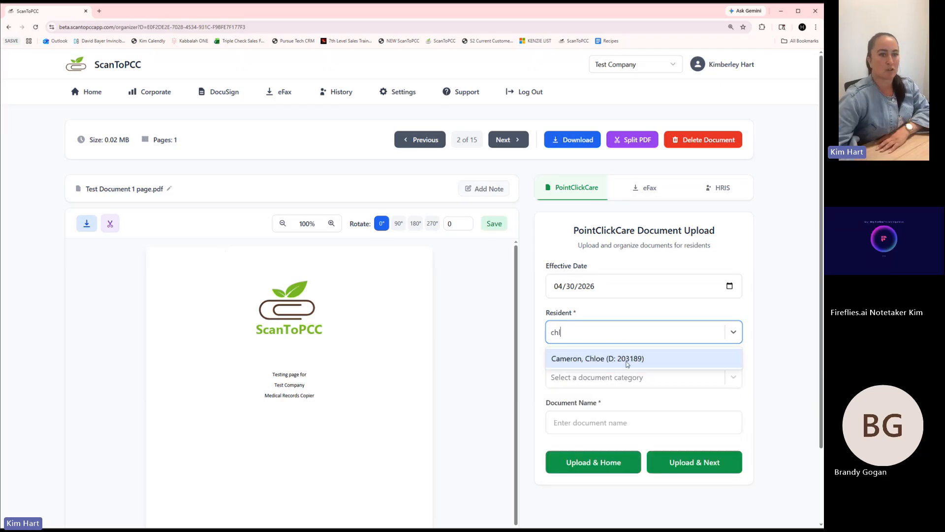
pyautogui.click(627, 364)
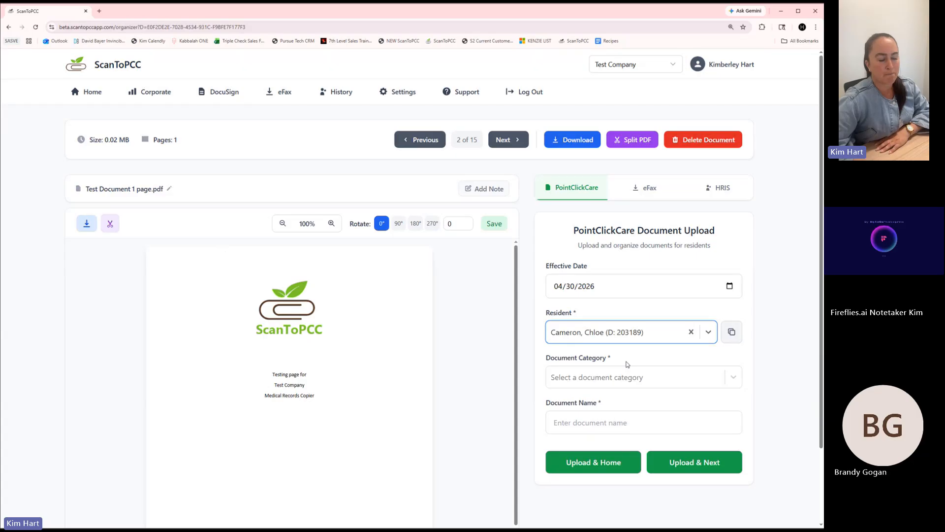
# Step: Set the document category to Consent - Influenza after filtering the categories by "cons"
pyautogui.click(629, 376)
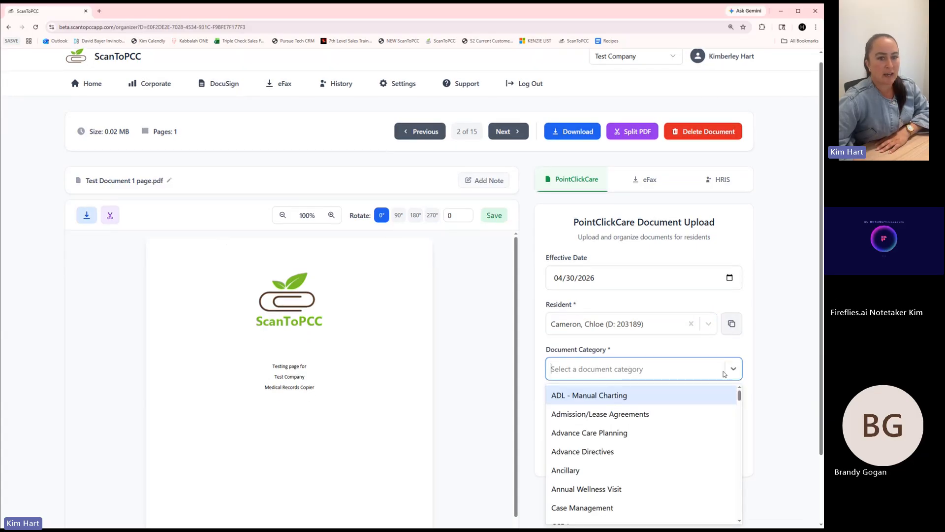
pyautogui.scroll(-2, 725, 375)
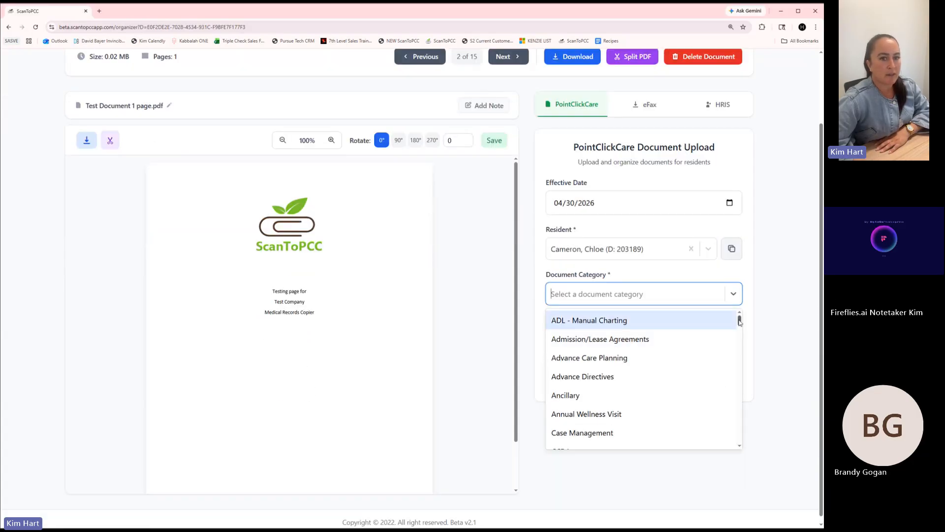
pyautogui.moveTo(740, 320); pyautogui.dragTo(683, 302)
pyautogui.click(682, 301)
pyautogui.write('cons')
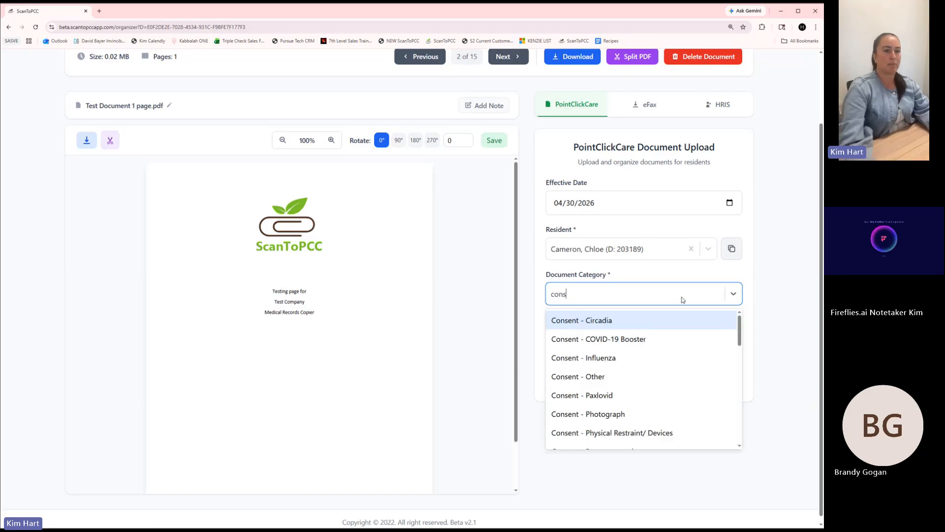
pyautogui.click(608, 358)
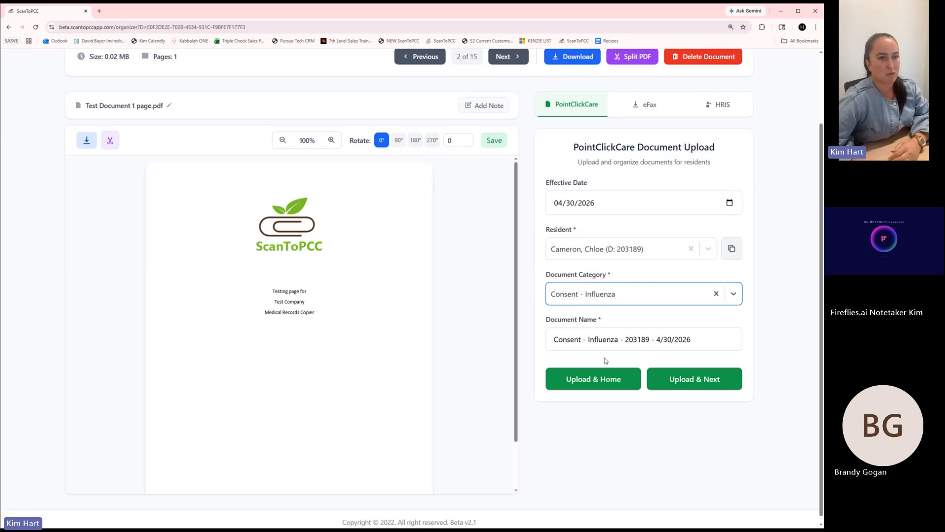
# Step: Upload Test Document 1 page to PointClickCare with its auto-filled document name and continue to the following document
pyautogui.click(574, 341)
pyautogui.moveTo(553, 340); pyautogui.dragTo(727, 359)
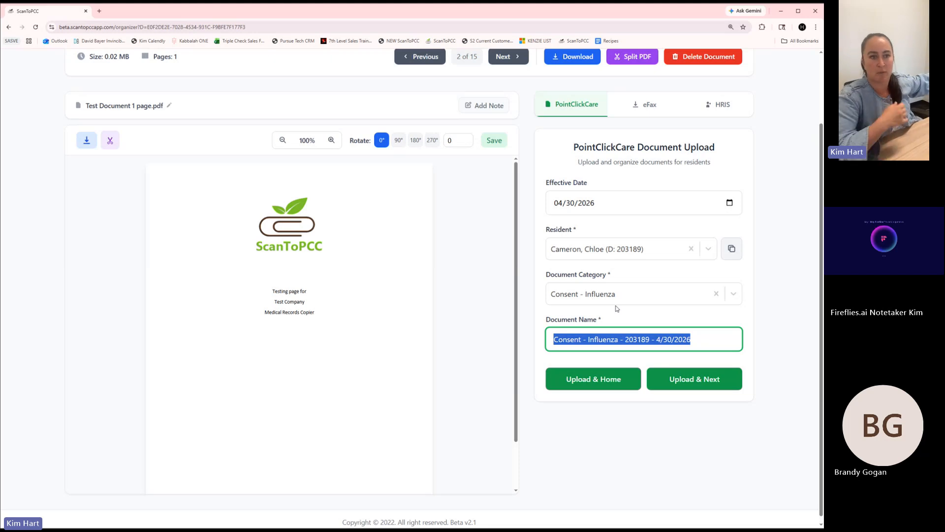
pyautogui.click(750, 337)
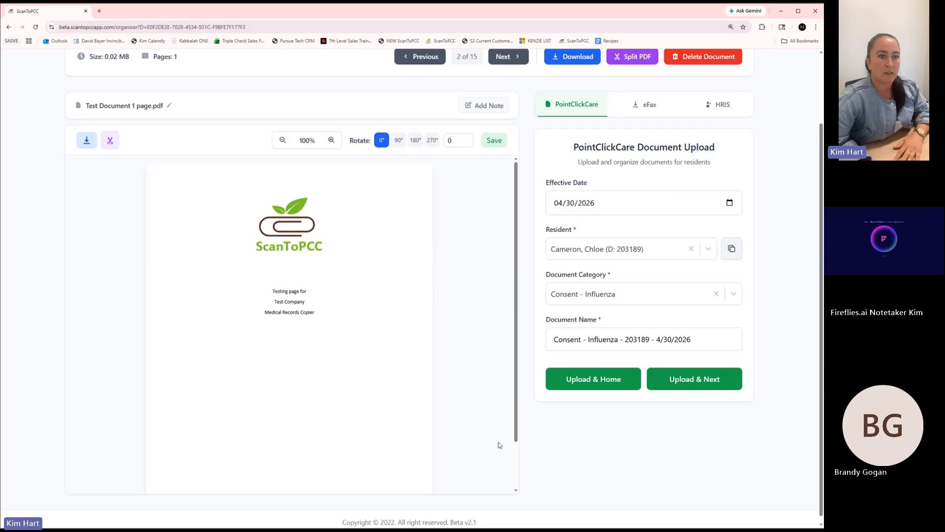
pyautogui.click(679, 382)
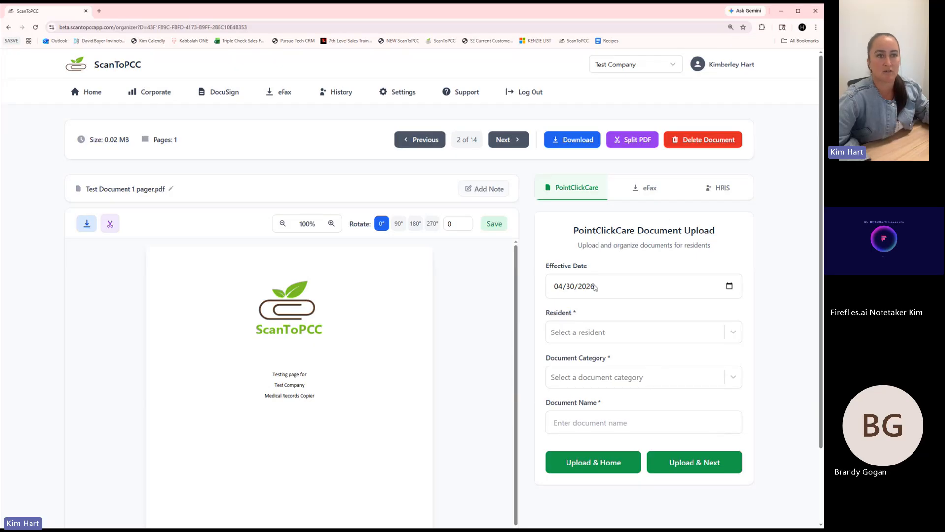
# Step: Assign a resident and a document category to Test Document 1 pager, upload it and continue to the following document
pyautogui.click(600, 332)
pyautogui.click(599, 392)
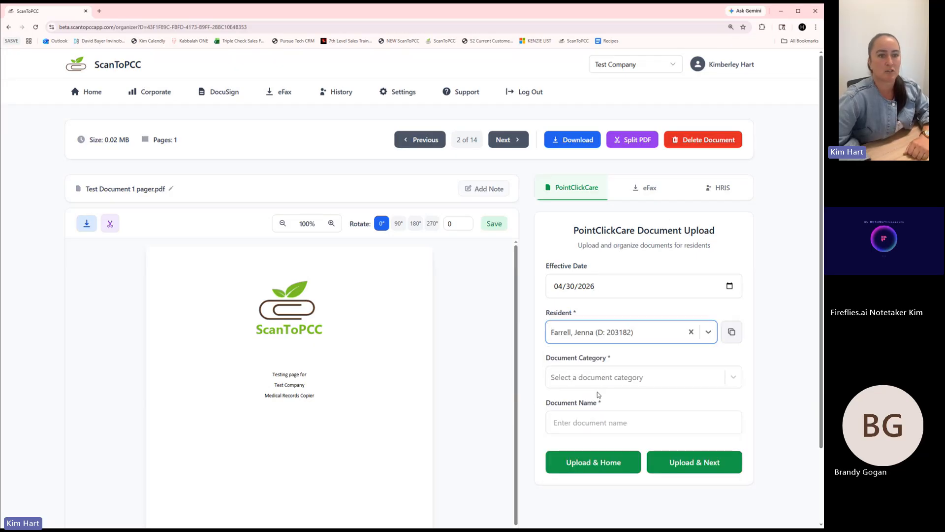
pyautogui.click(607, 378)
pyautogui.click(585, 472)
pyautogui.click(701, 456)
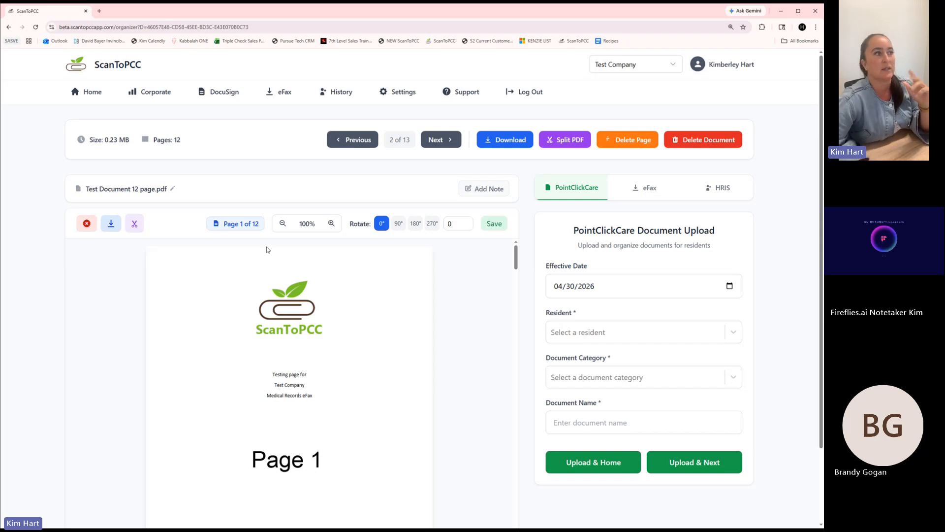
# Step: Start splitting Test Document 12 page and set Document 1's page range from 1 to 1
pyautogui.moveTo(155, 142); pyautogui.dragTo(194, 144)
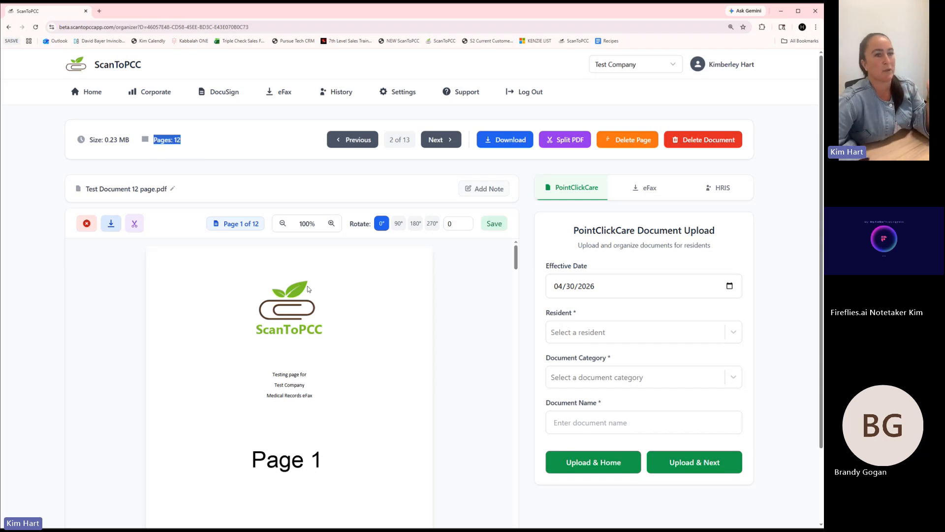
pyautogui.click(567, 142)
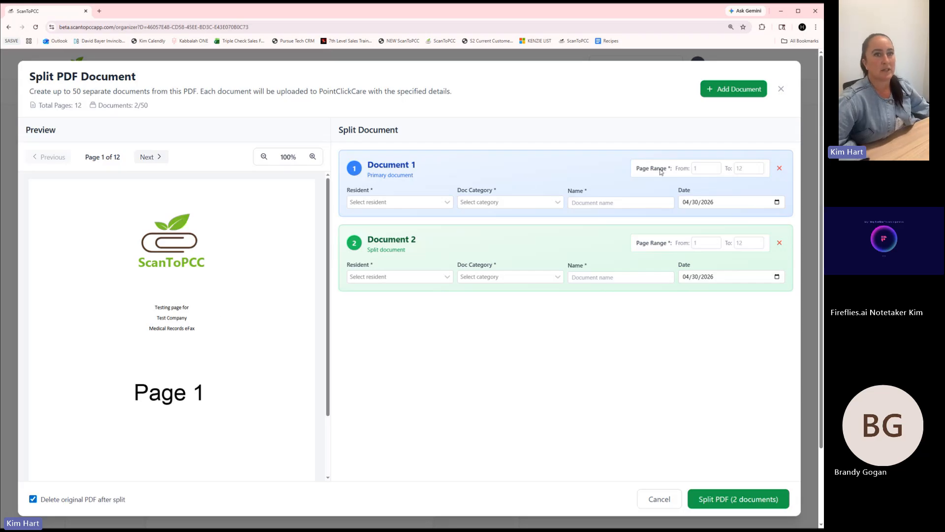
pyautogui.click(707, 169)
pyautogui.write('1')
pyautogui.press('Tab')
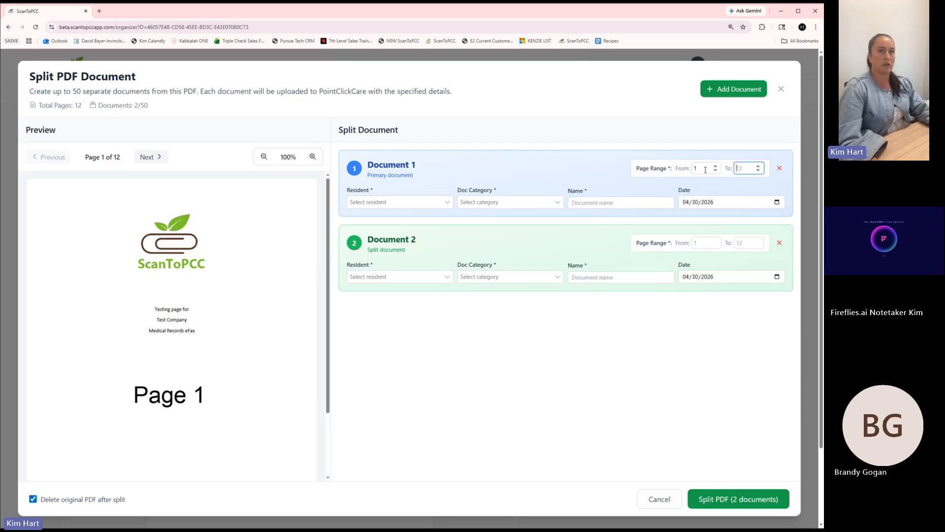
pyautogui.write('1')
# Step: Assign a resident to Document 1 and set its category to Annual Wellness Visit
pyautogui.click(433, 202)
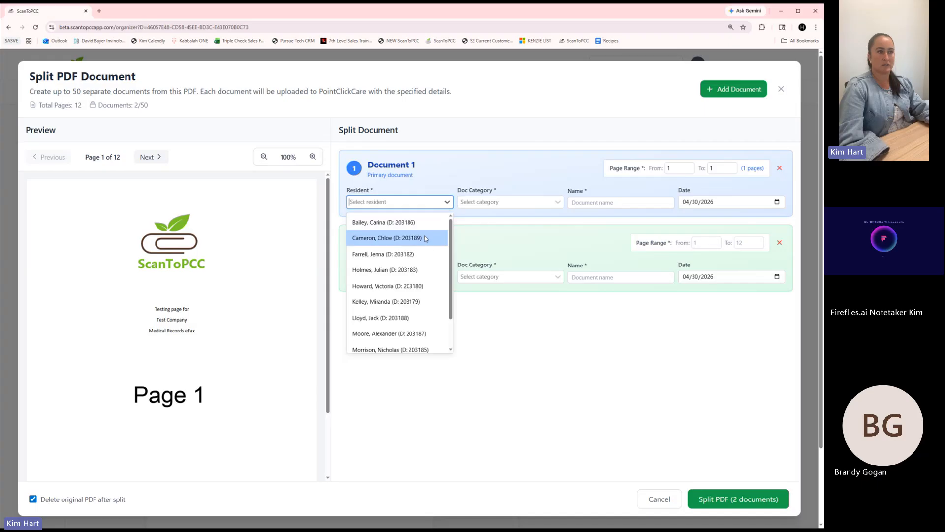
pyautogui.click(389, 236)
pyautogui.click(522, 206)
pyautogui.click(493, 306)
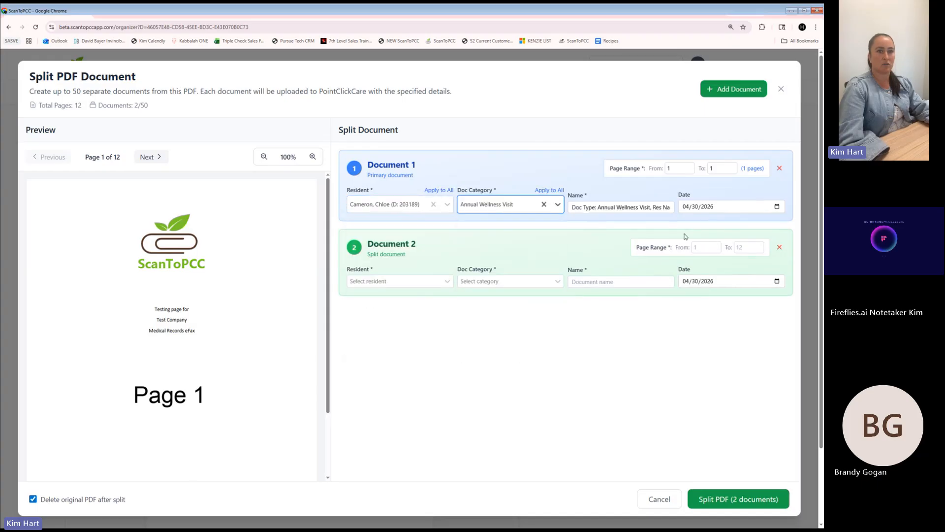
# Step: Set Document 2 to page 2 only, assign a different resident and choose the Advance Directives category
pyautogui.click(703, 249)
pyautogui.write('2')
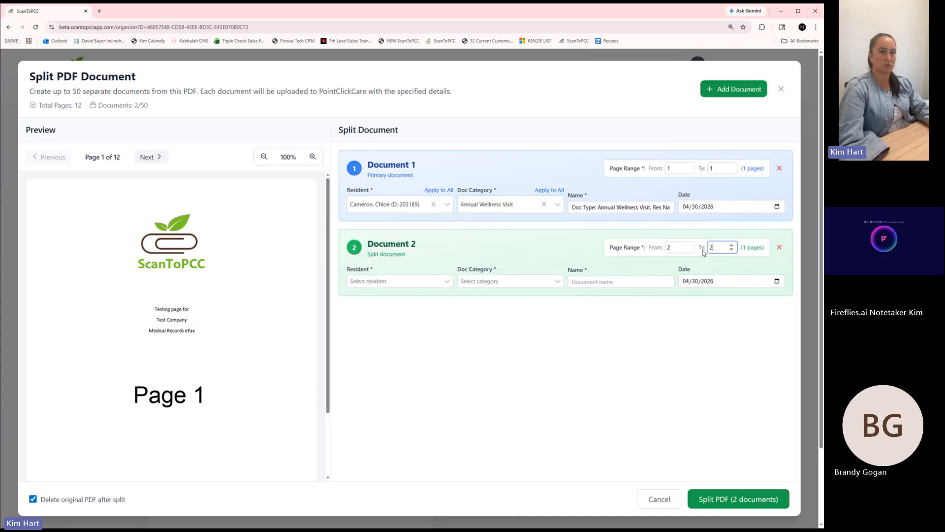
pyautogui.click(378, 284)
pyautogui.click(388, 364)
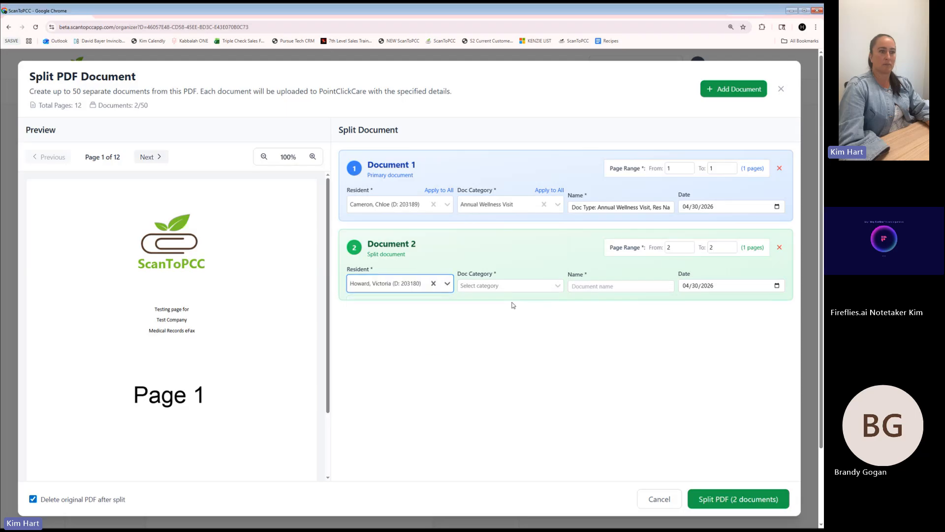
pyautogui.click(500, 280)
pyautogui.click(498, 353)
# Step: Add a third split document covering page 3, with Document 2's resident and the Advance Directives category
pyautogui.click(742, 88)
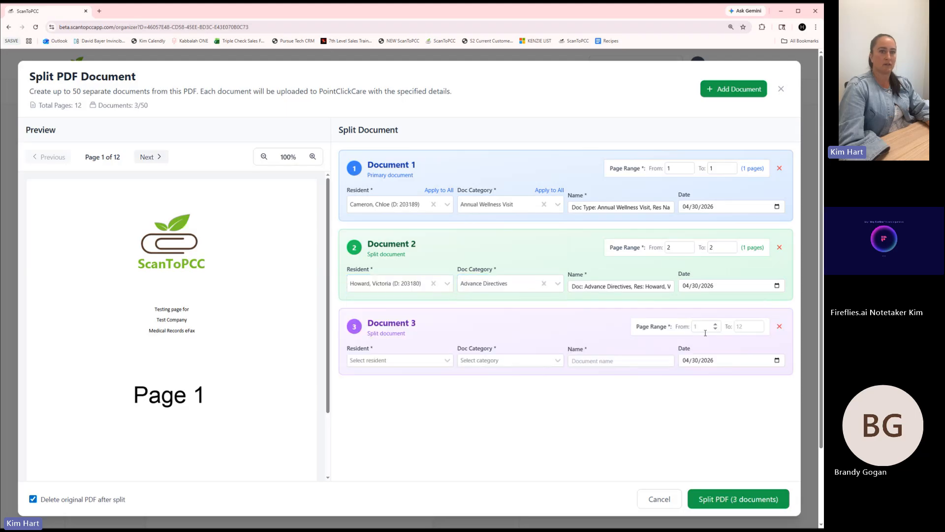
pyautogui.click(396, 362)
pyautogui.click(389, 443)
pyautogui.click(512, 364)
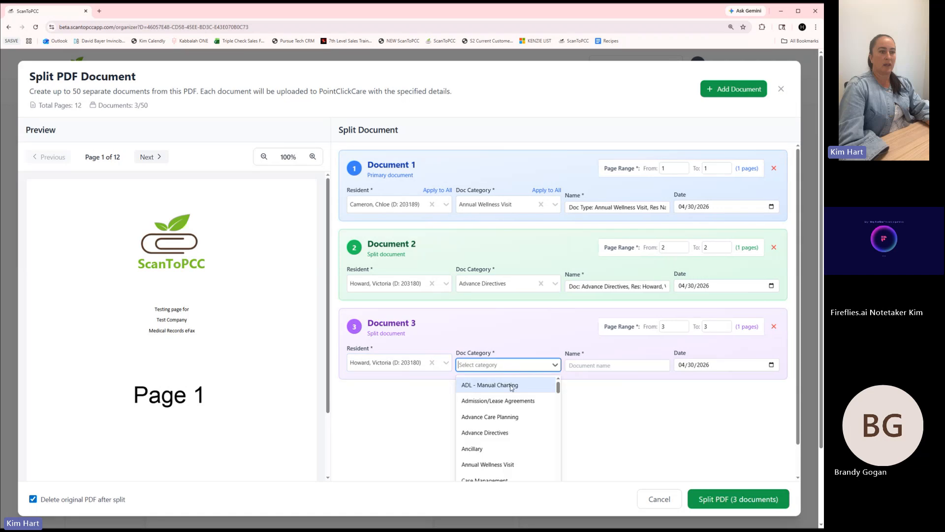
pyautogui.click(518, 419)
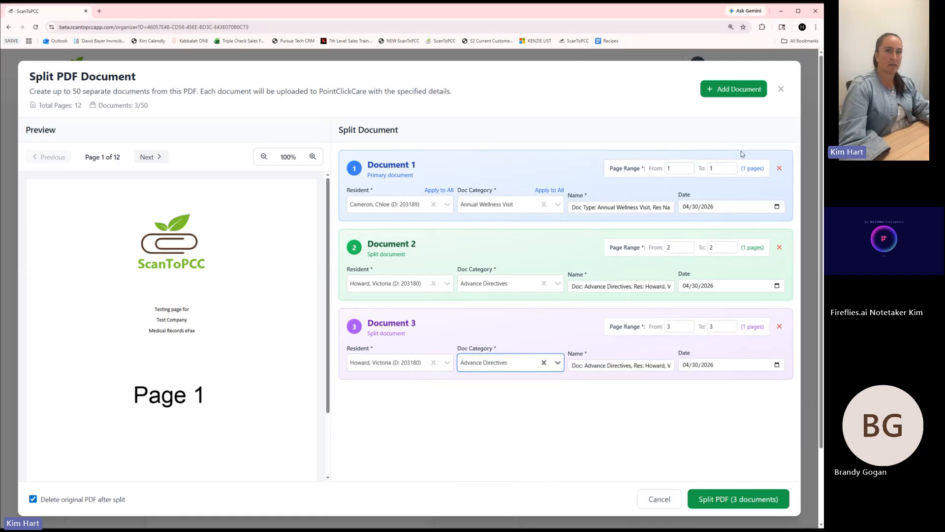
# Step: Add a fourth split document covering page 4, with Document 3's resident and the ADL - Manual Charting category
pyautogui.click(734, 90)
pyautogui.click(710, 406)
pyautogui.write('4')
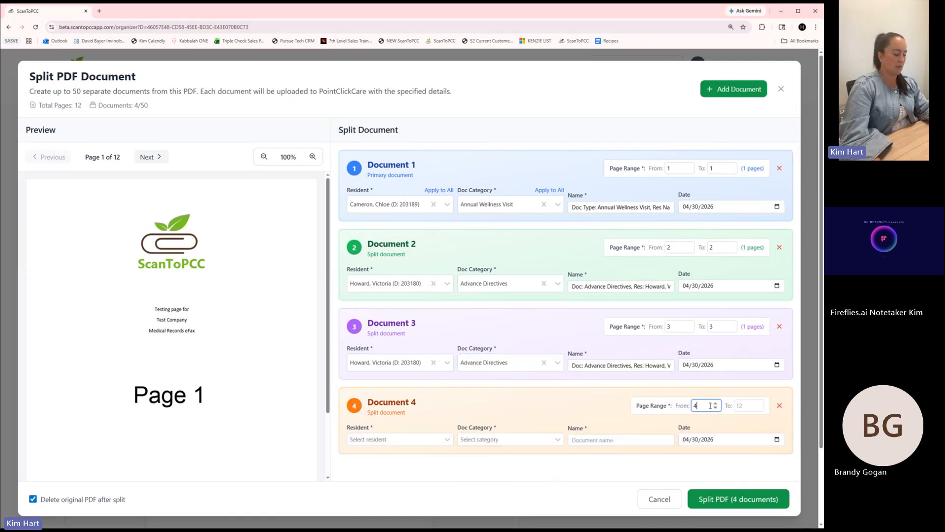
pyautogui.press('Tab')
pyautogui.write('4')
pyautogui.click(419, 438)
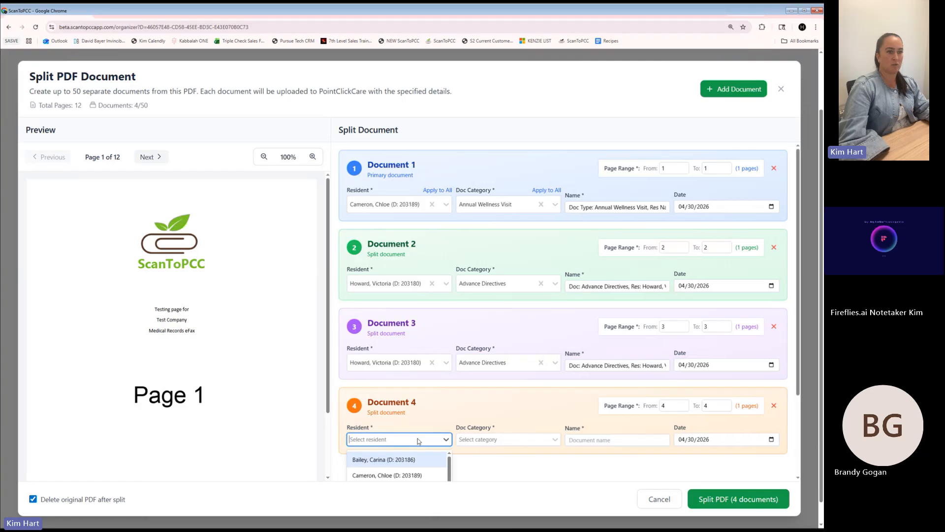
pyautogui.click(416, 362)
pyautogui.click(513, 443)
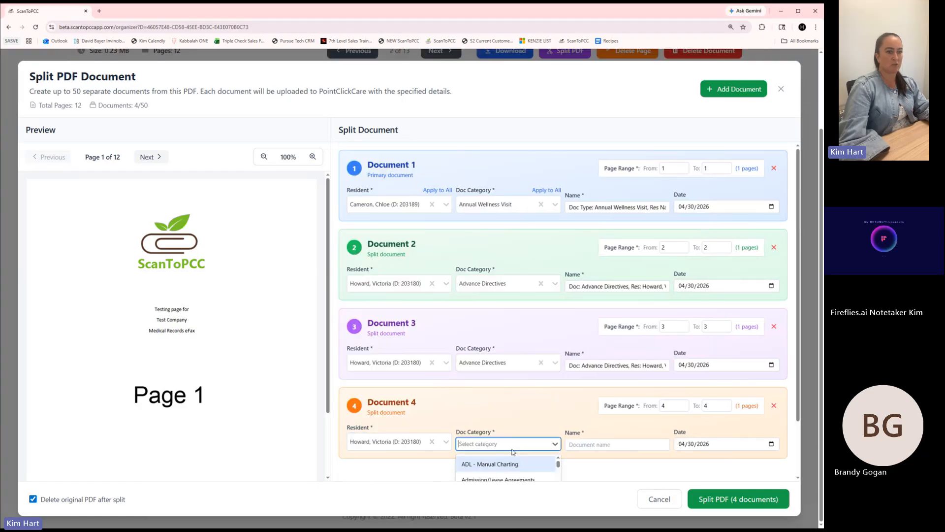
pyautogui.click(507, 460)
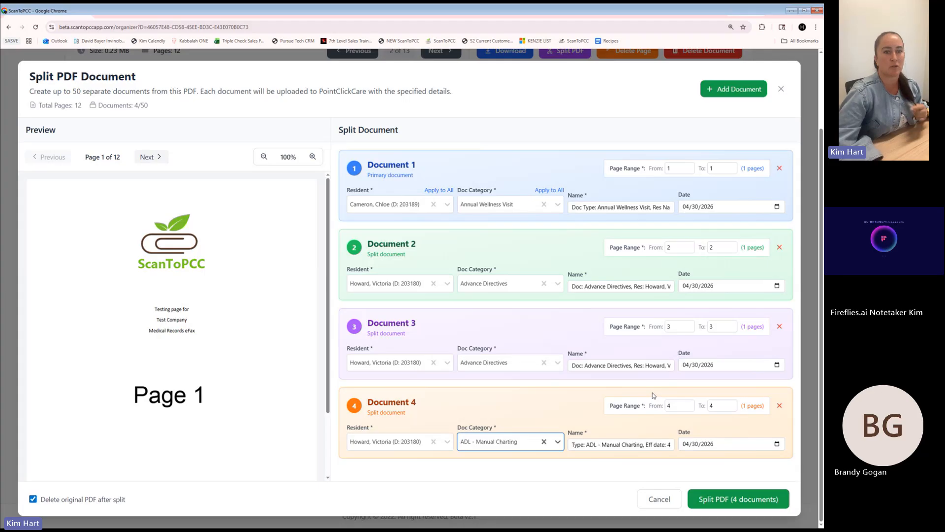
# Step: Add a fifth split document covering page 5, assign another resident and choose the Annual Wellness Visit category
pyautogui.click(746, 89)
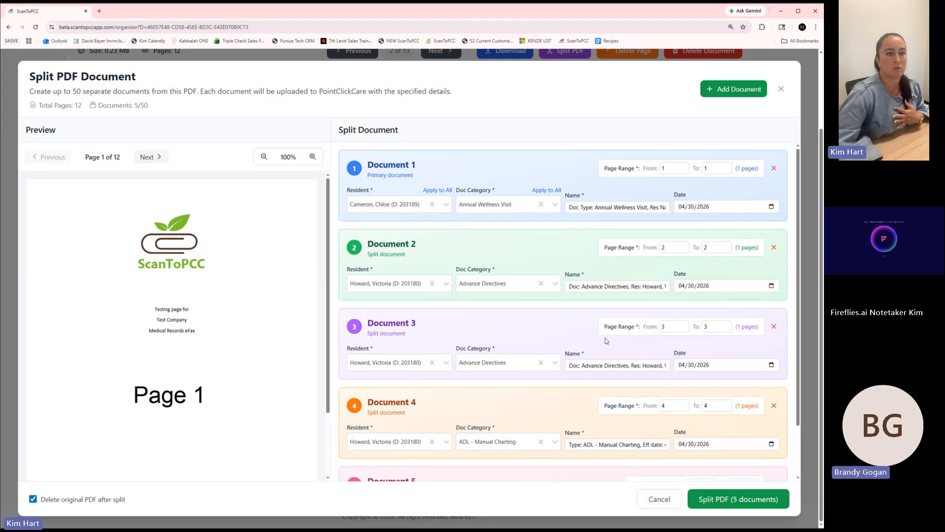
pyautogui.click(689, 425)
pyautogui.write('5')
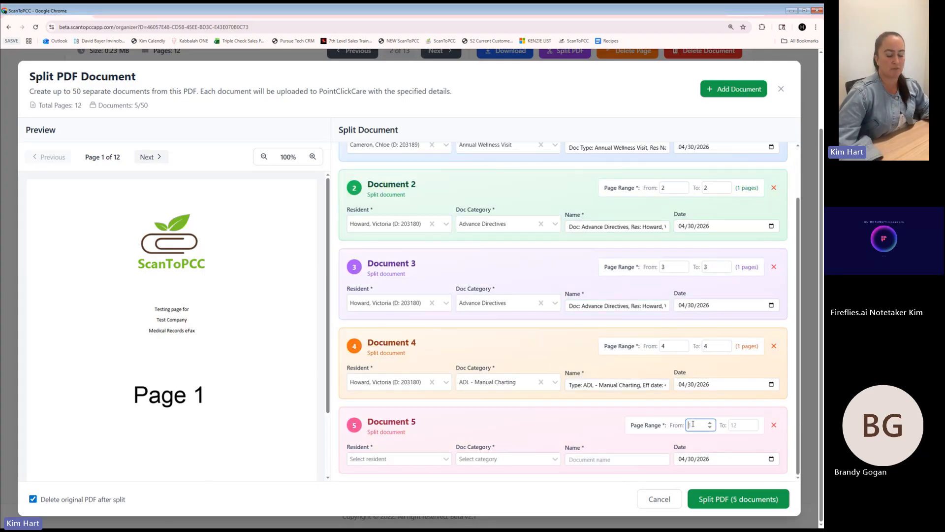
pyautogui.press('Tab')
pyautogui.write('5')
pyautogui.click(434, 459)
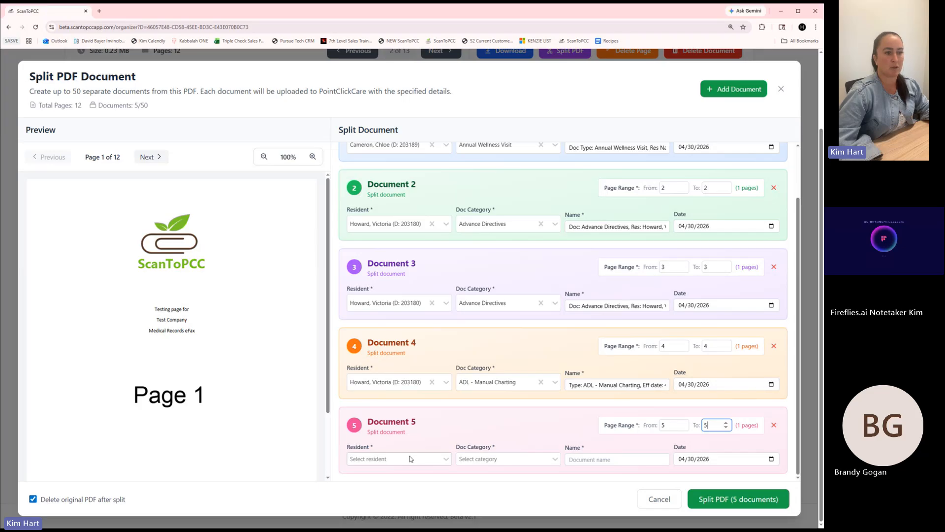
pyautogui.click(413, 455)
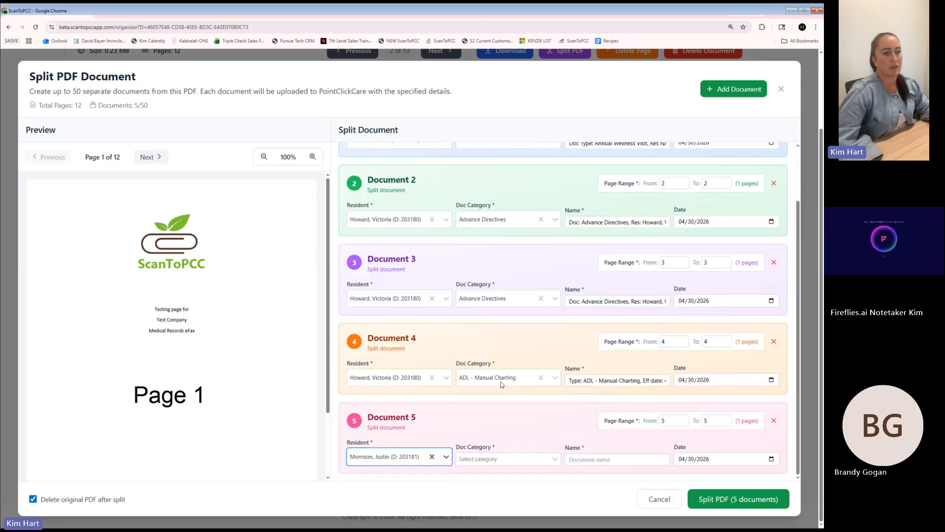
pyautogui.click(511, 459)
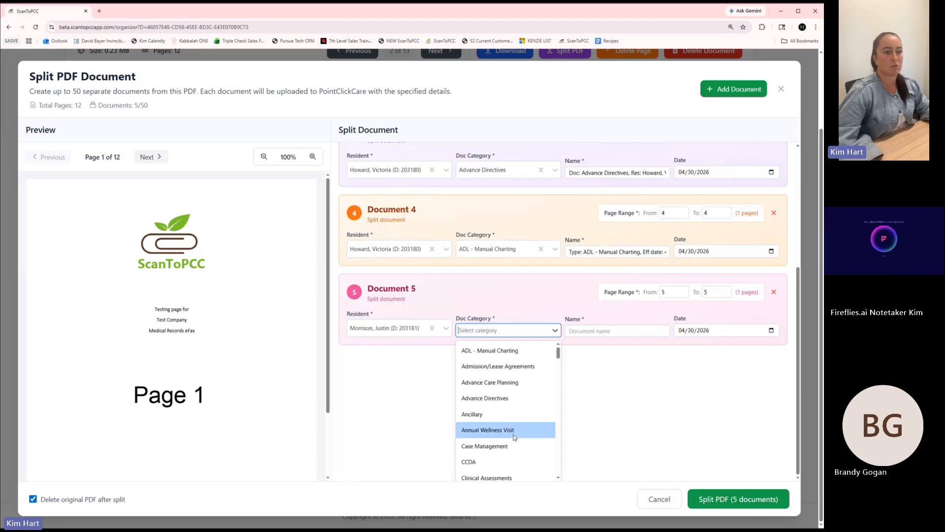
pyautogui.click(487, 428)
# Step: Review the five split document entries and split the PDF, deleting the original
pyautogui.scroll(2, 601, 436)
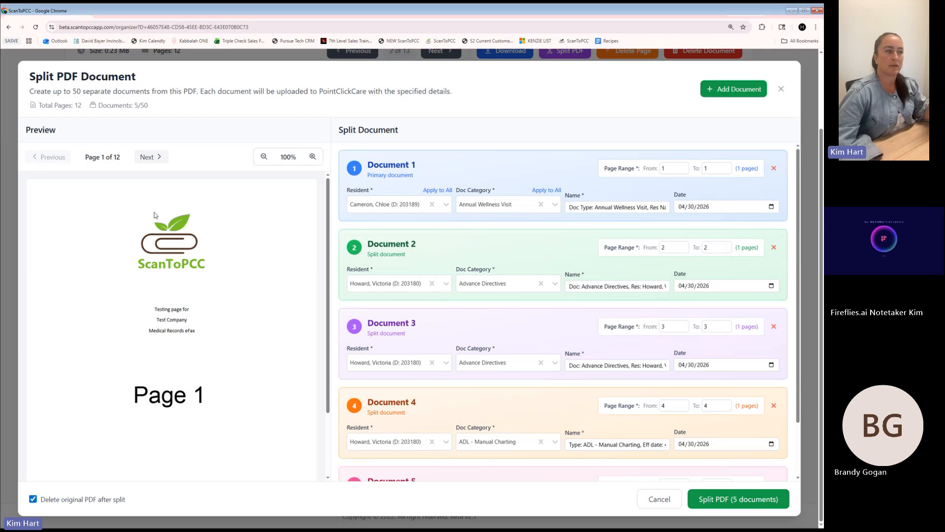
pyautogui.scroll(-1, 511, 220)
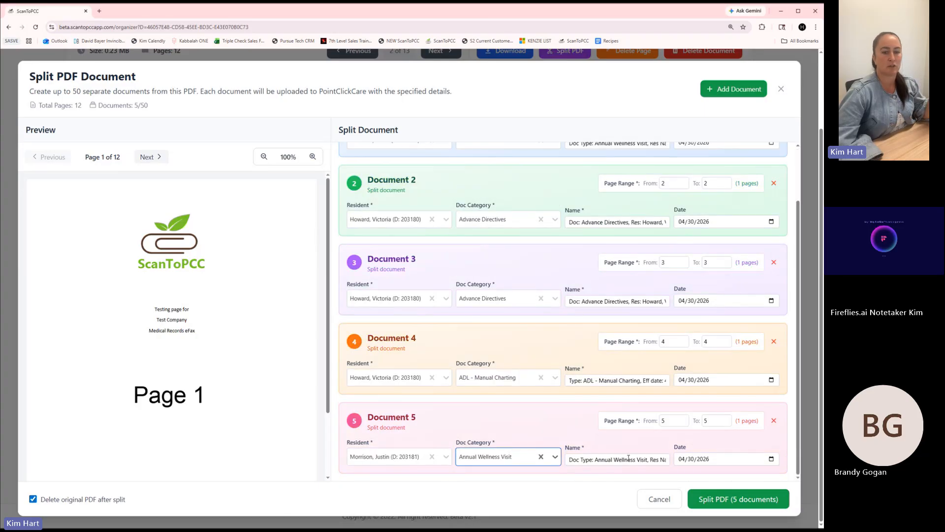
pyautogui.click(717, 499)
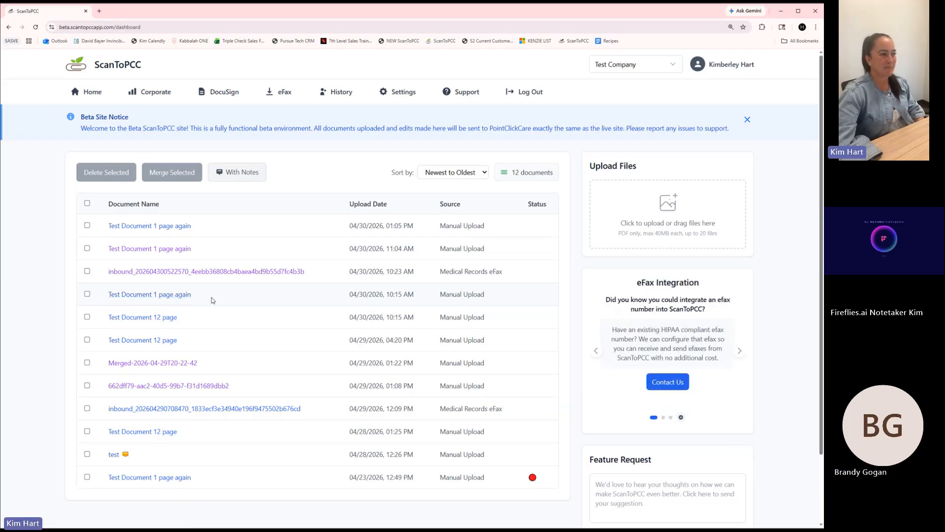
# Step: Open the 11:04 AM Test Document 1 page again, assign a resident and the Advance Care Planning category, and upload it, continuing to the next document
pyautogui.click(180, 253)
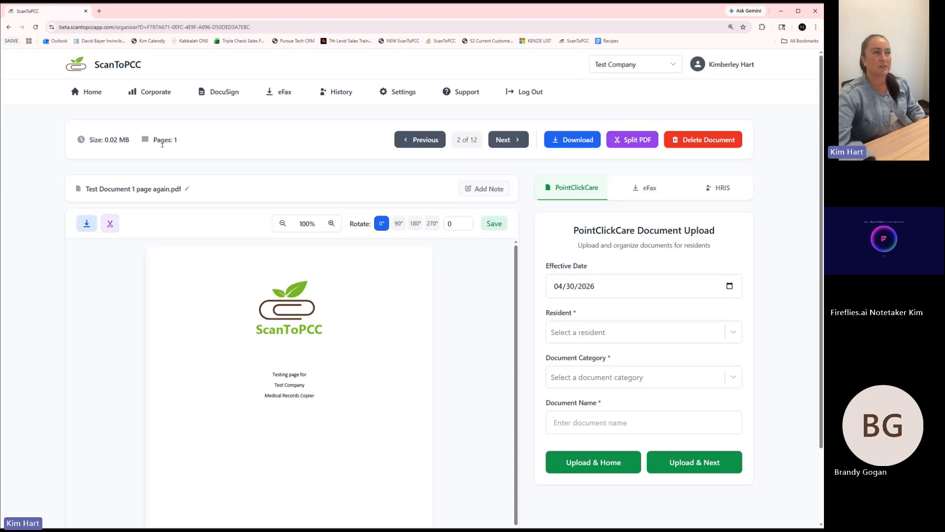
pyautogui.moveTo(109, 141); pyautogui.dragTo(134, 143)
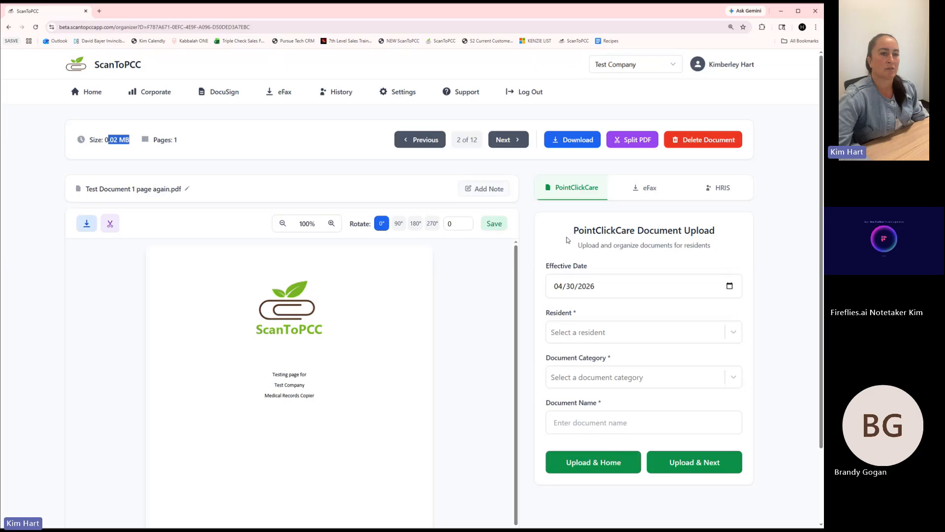
pyautogui.click(629, 333)
pyautogui.click(591, 393)
pyautogui.click(629, 377)
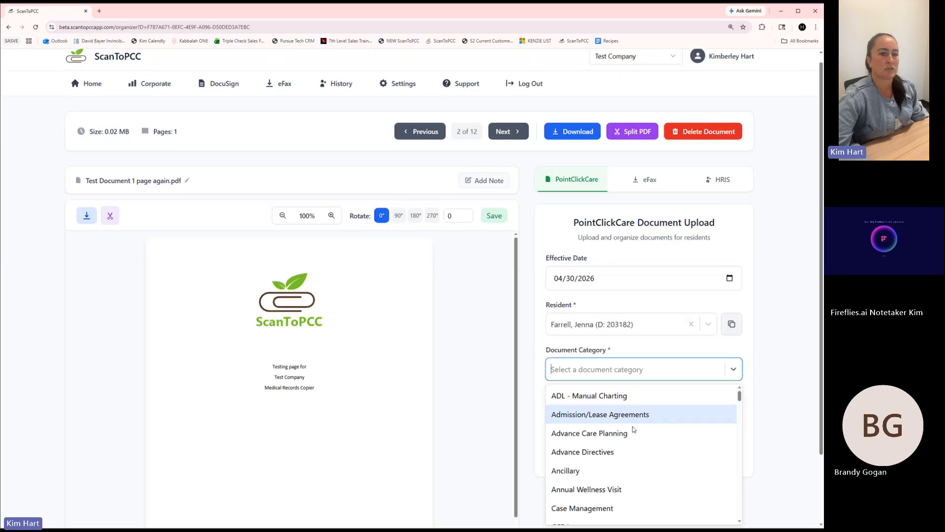
pyautogui.click(610, 489)
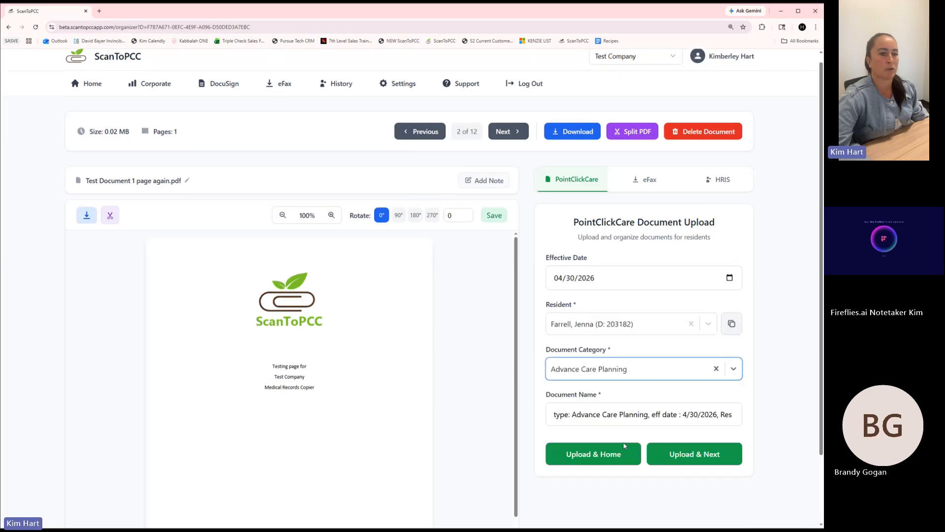
pyautogui.click(688, 454)
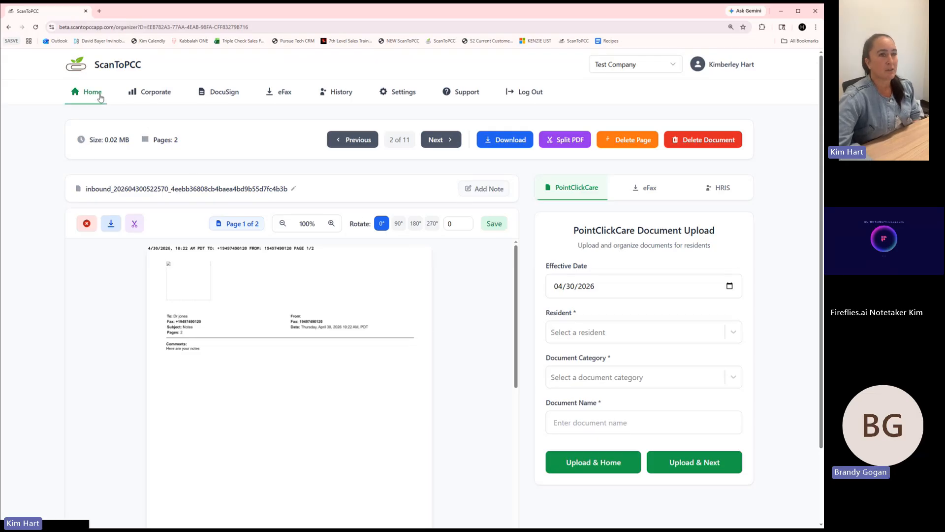
# Step: Look over the document's eFax and HRIS sending options and the DocuSign documents page
pyautogui.click(652, 192)
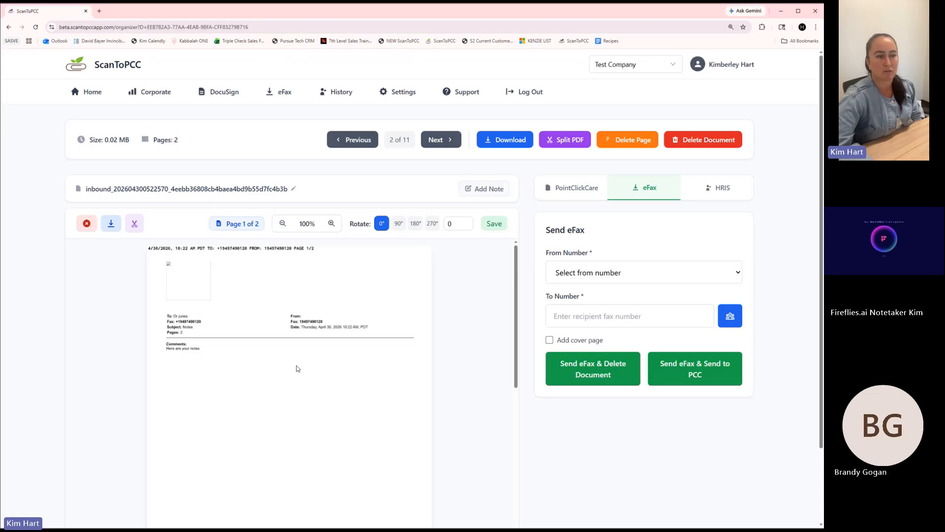
pyautogui.click(715, 192)
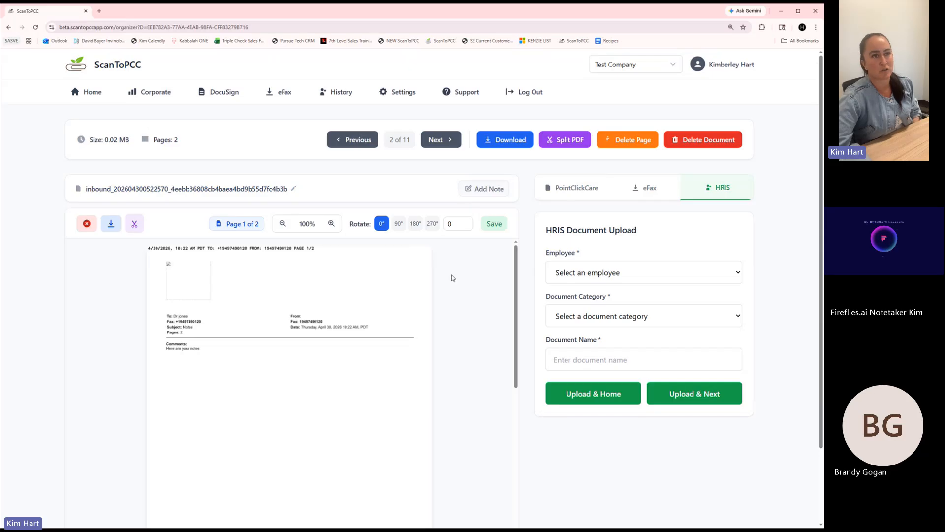
pyautogui.click(223, 94)
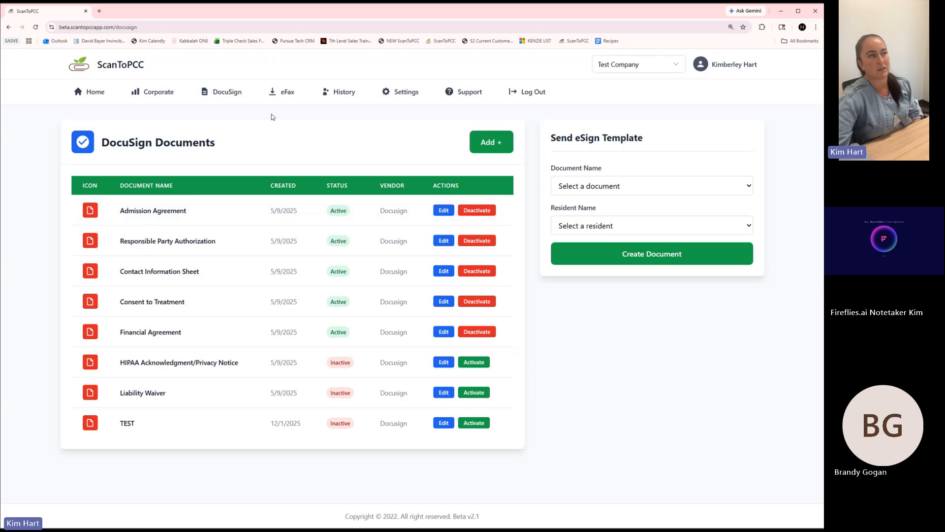
# Step: Return to the document dashboard and check the upload source of the newest document
pyautogui.click(92, 92)
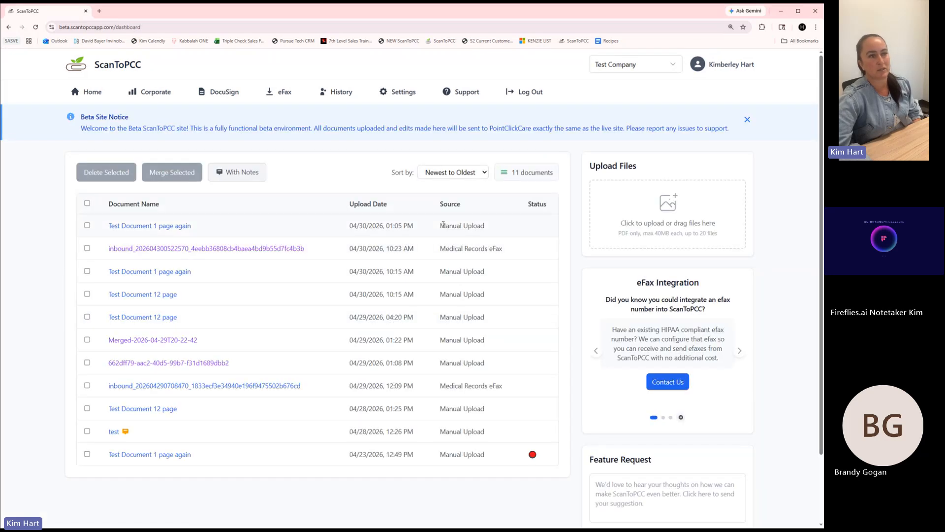
pyautogui.moveTo(438, 225); pyautogui.dragTo(503, 227)
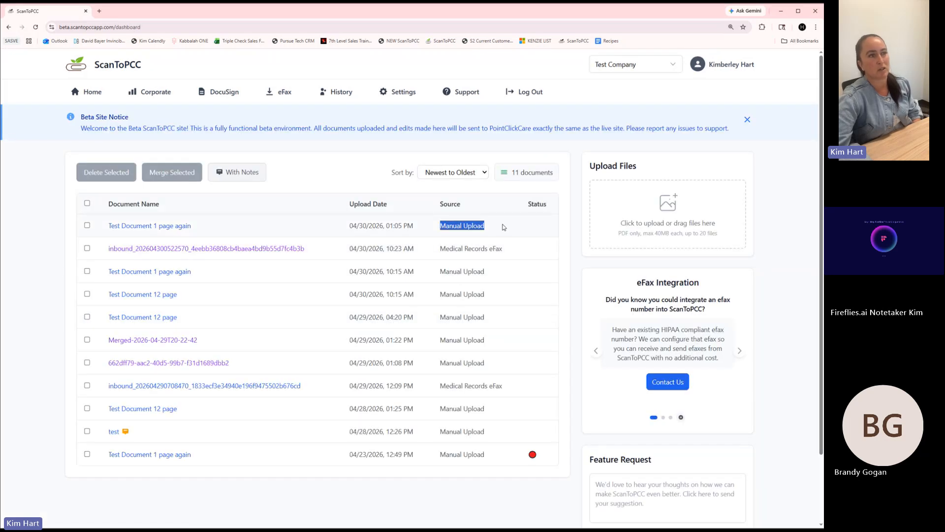
# Step: Open the upload history by date and set its start date to 04/23/2020
pyautogui.click(342, 92)
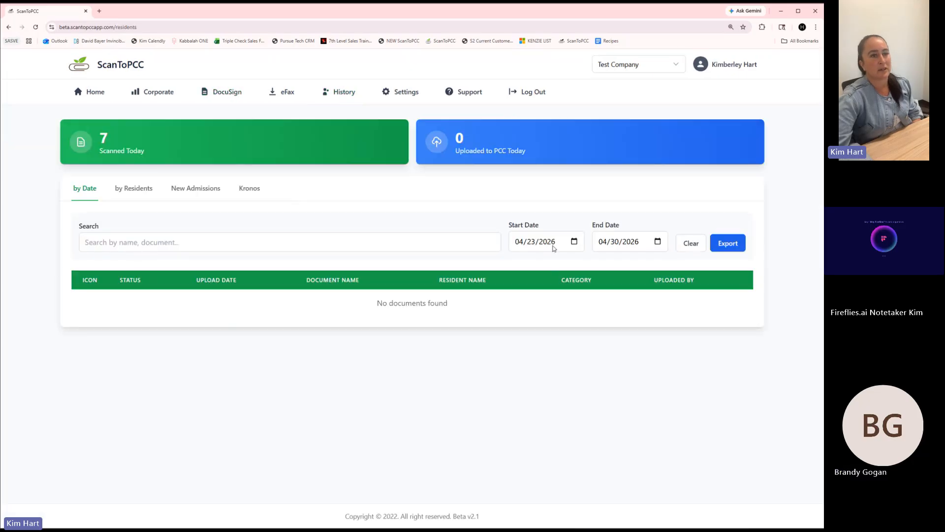
pyautogui.click(552, 244)
pyautogui.write('2020')
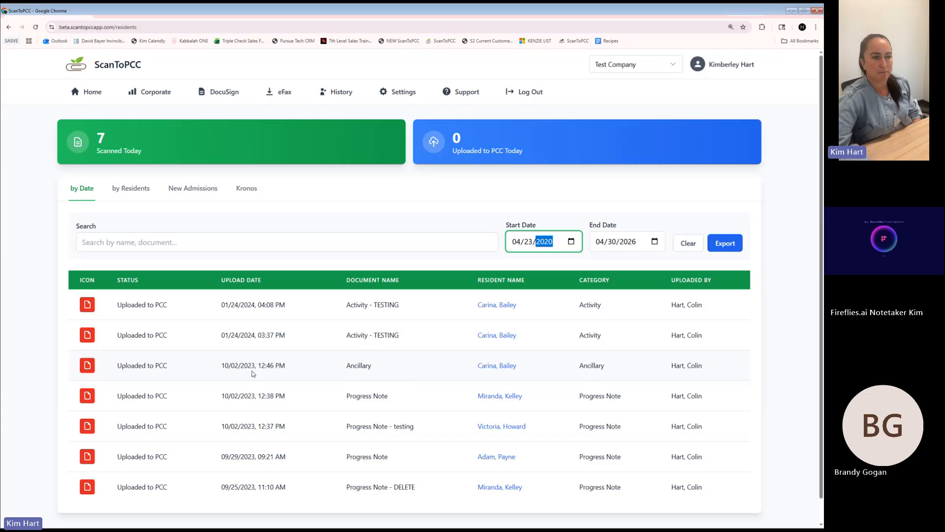
# Step: Examine the document names and the uploaded-by entries in the history list
pyautogui.moveTo(661, 310); pyautogui.dragTo(717, 309)
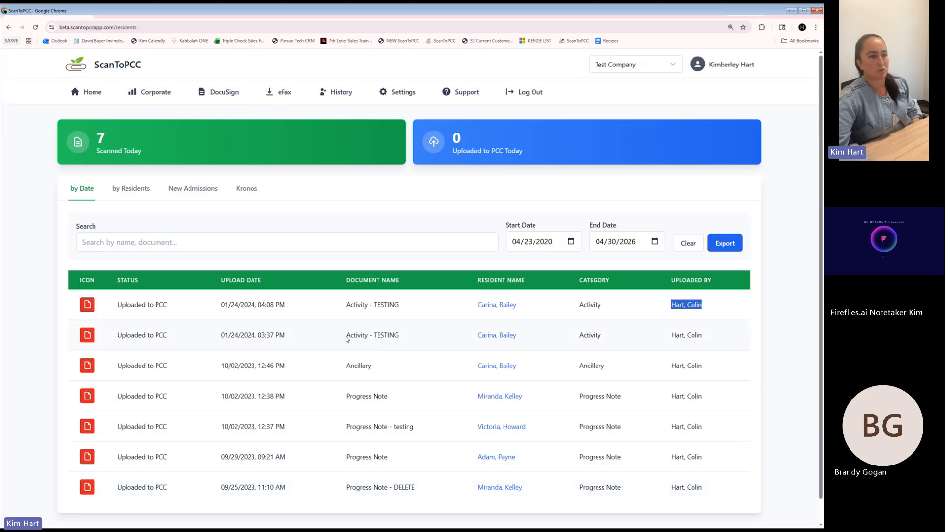
pyautogui.moveTo(346, 338); pyautogui.dragTo(407, 338)
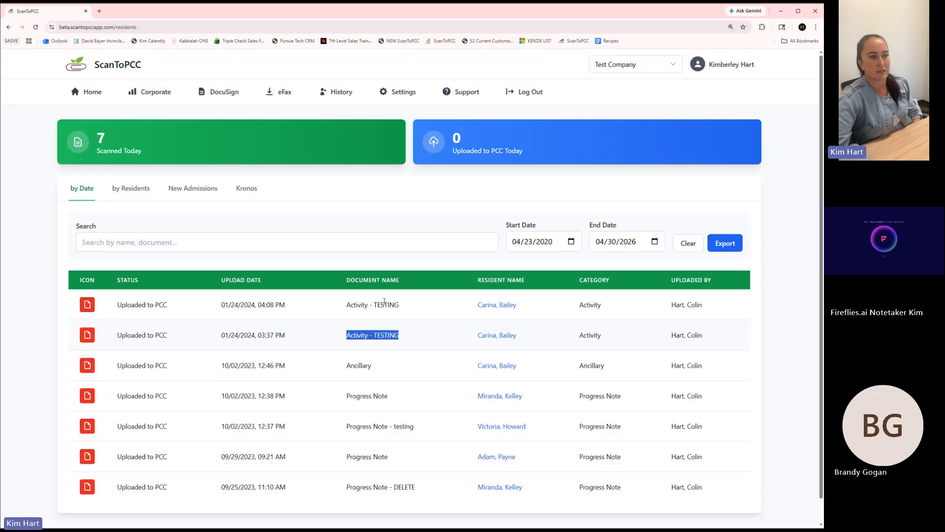
pyautogui.click(759, 275)
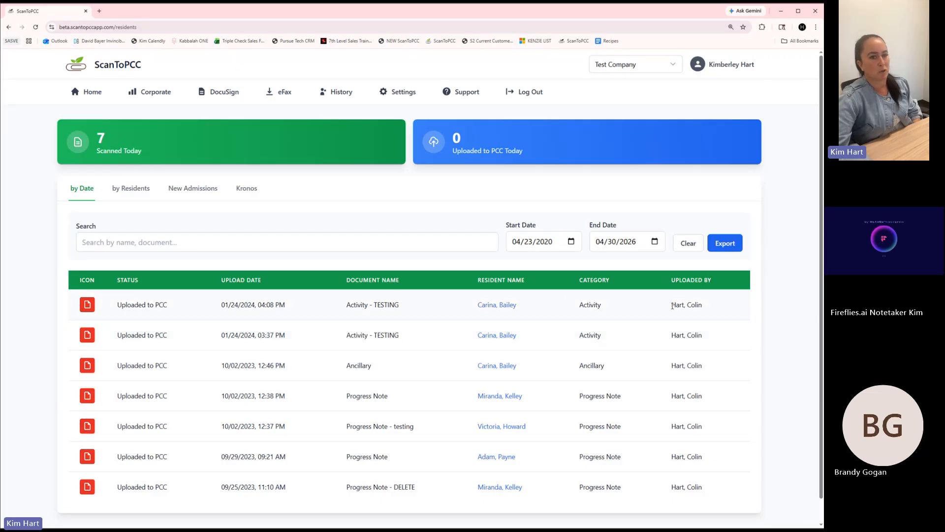
pyautogui.moveTo(673, 306); pyautogui.dragTo(720, 383)
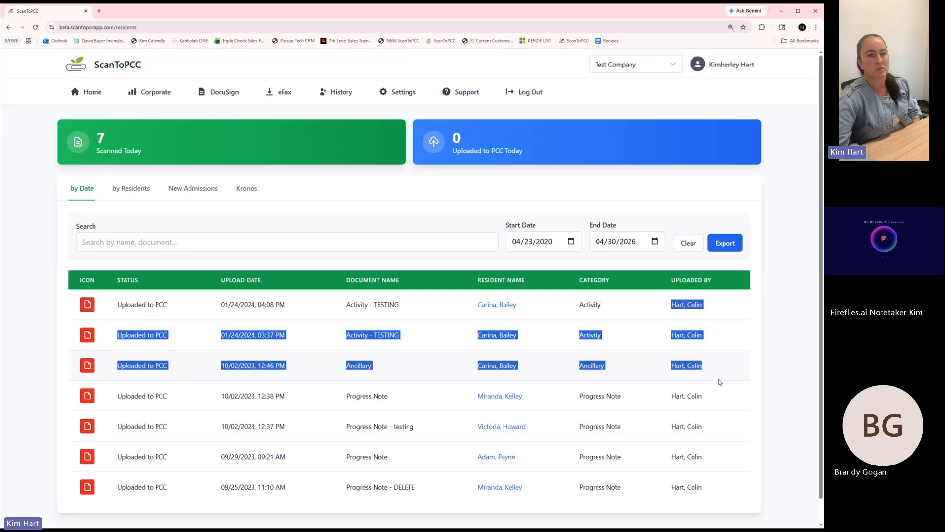
pyautogui.click(719, 382)
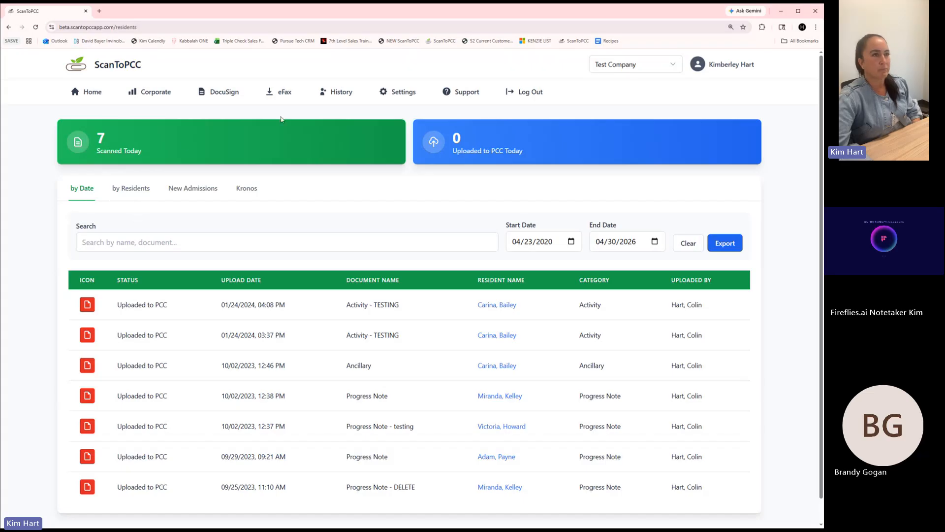
# Step: Open the training videos page in the account settings
pyautogui.click(404, 93)
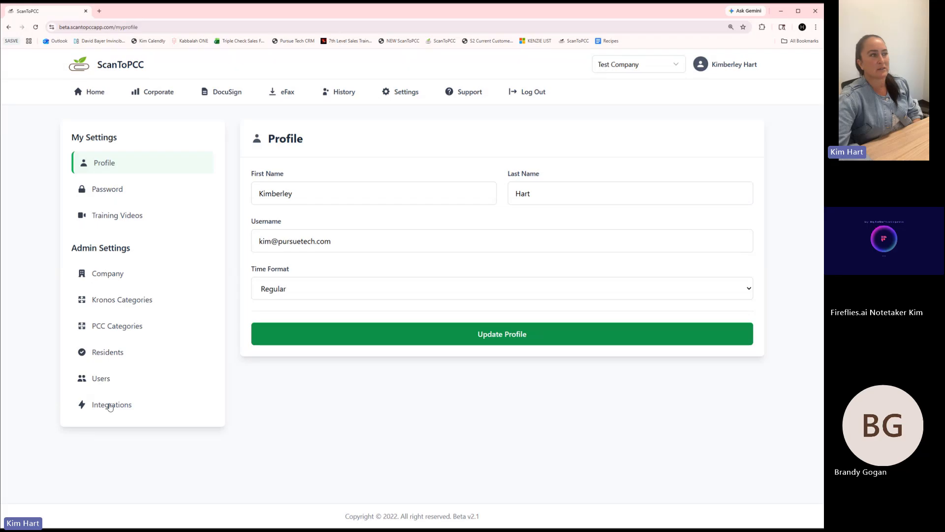
pyautogui.click(124, 217)
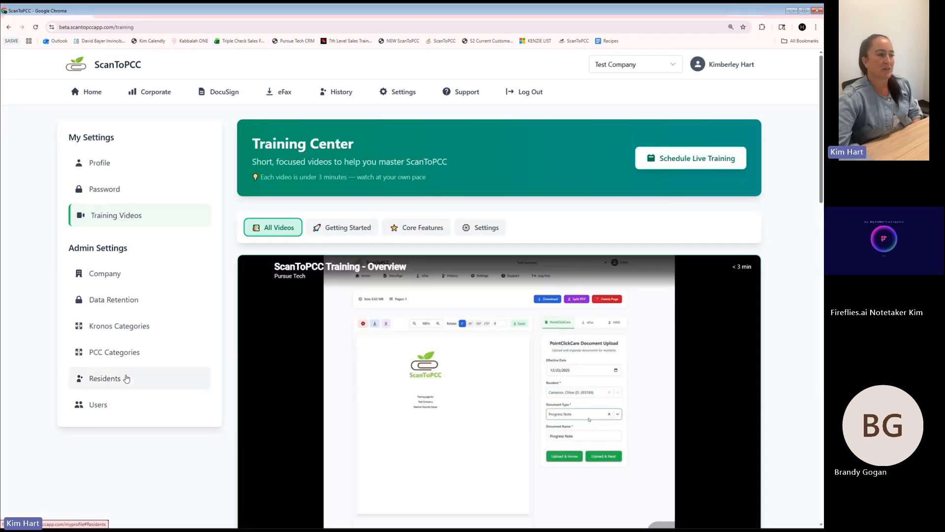
# Step: Open the name template builder for the Clinical Photos (wounds, etc.) category in the PCC categories settings
pyautogui.click(132, 352)
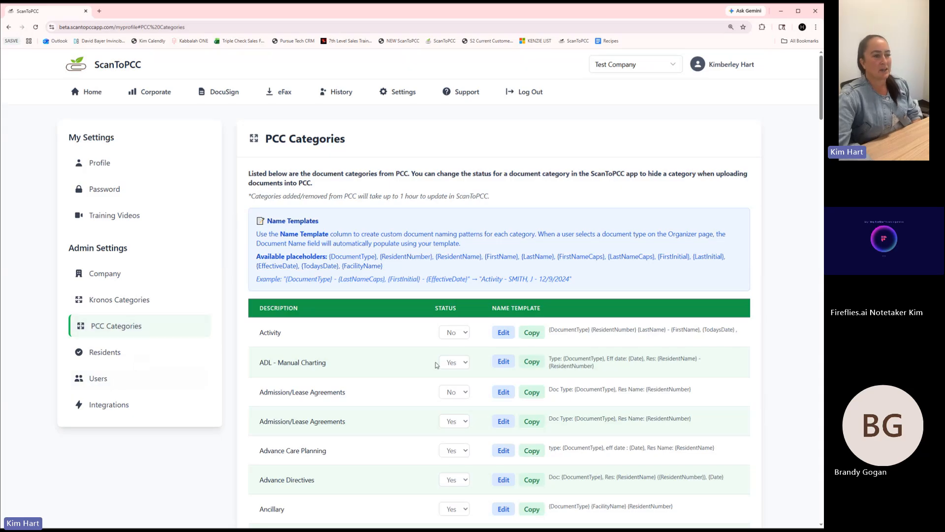
pyautogui.scroll(-2, 435, 369)
pyautogui.scroll(-10, 434, 370)
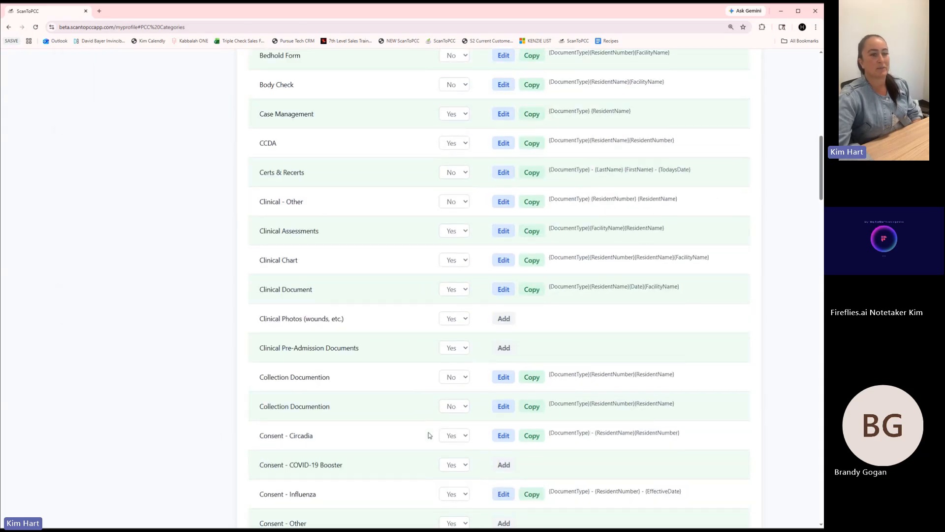
pyautogui.click(502, 320)
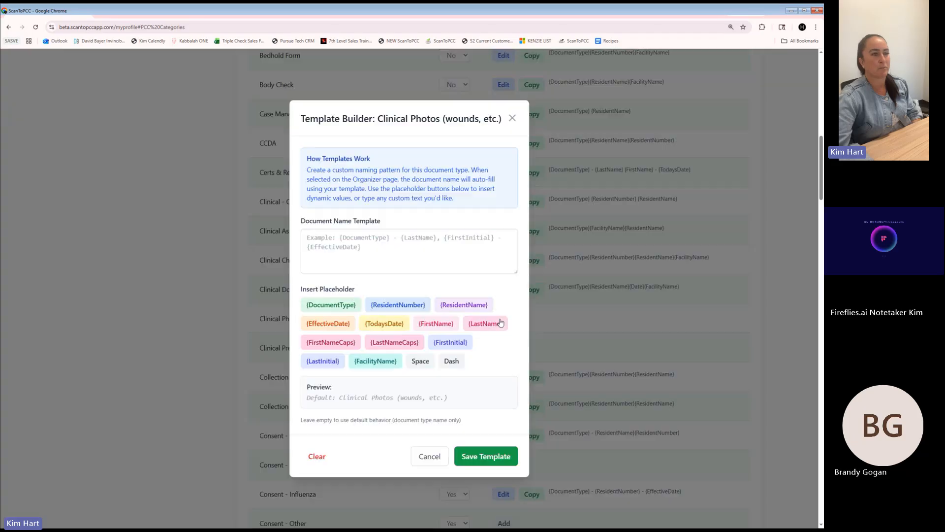
# Step: Try building the name template {DocumentType} {ResidentName} {EffectiveDate} for Clinical Photos and close the builder without saving
pyautogui.click(343, 306)
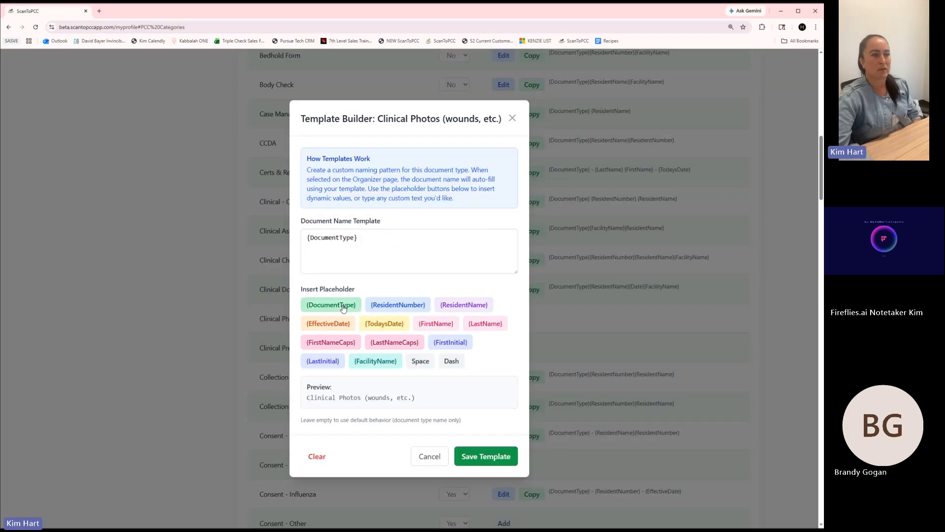
pyautogui.click(418, 362)
pyautogui.click(464, 305)
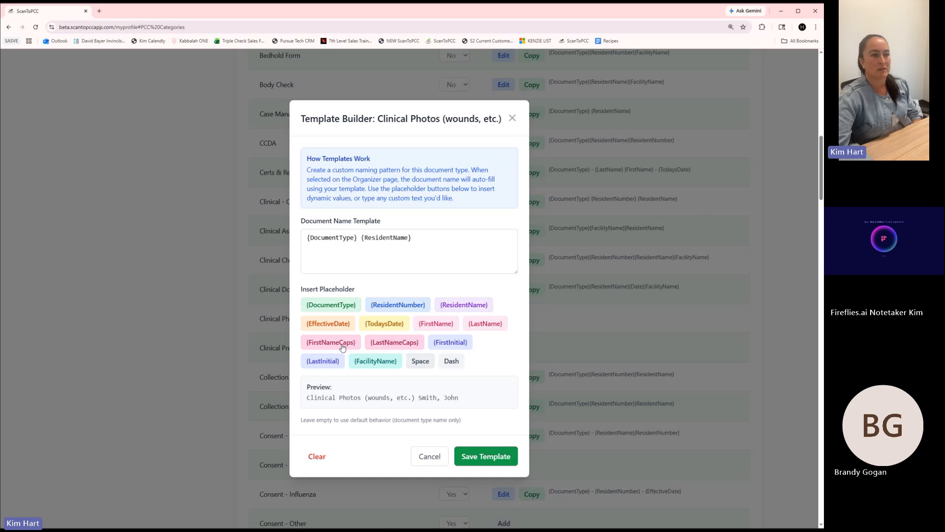
pyautogui.click(339, 324)
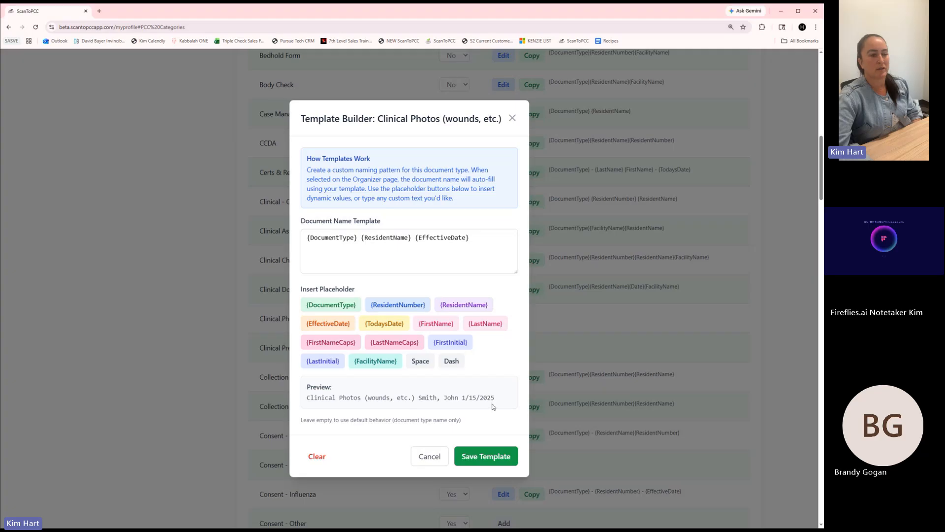
pyautogui.click(431, 457)
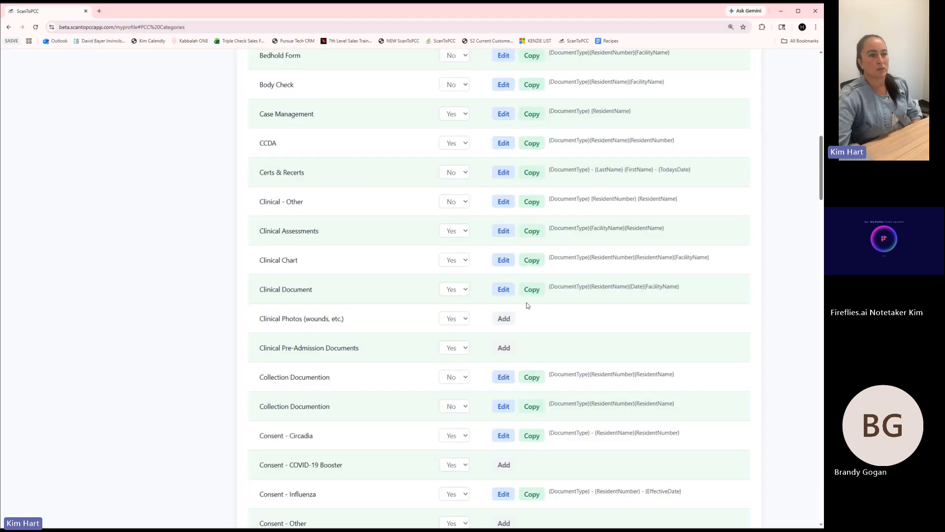
# Step: Try copying the Clinical Document name template to all other categories, closing the copy dialog without applying it
pyautogui.click(531, 290)
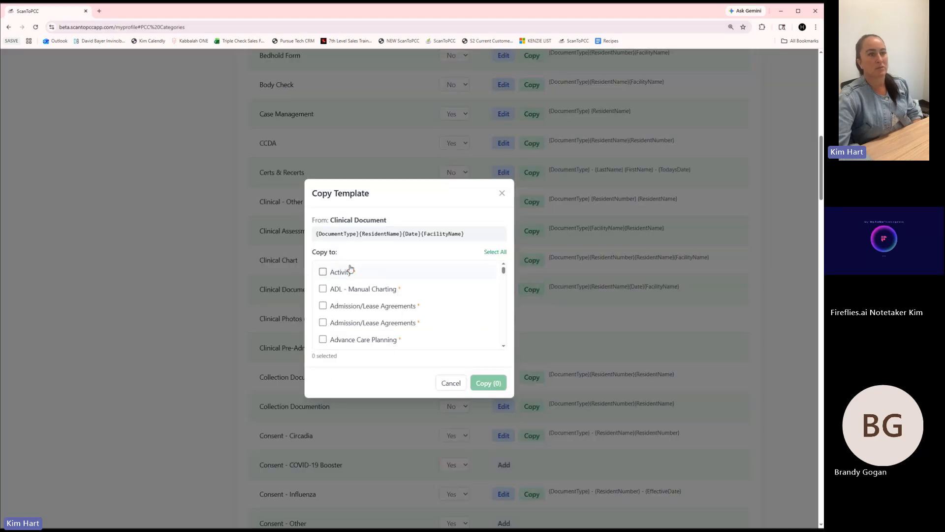
pyautogui.click(495, 251)
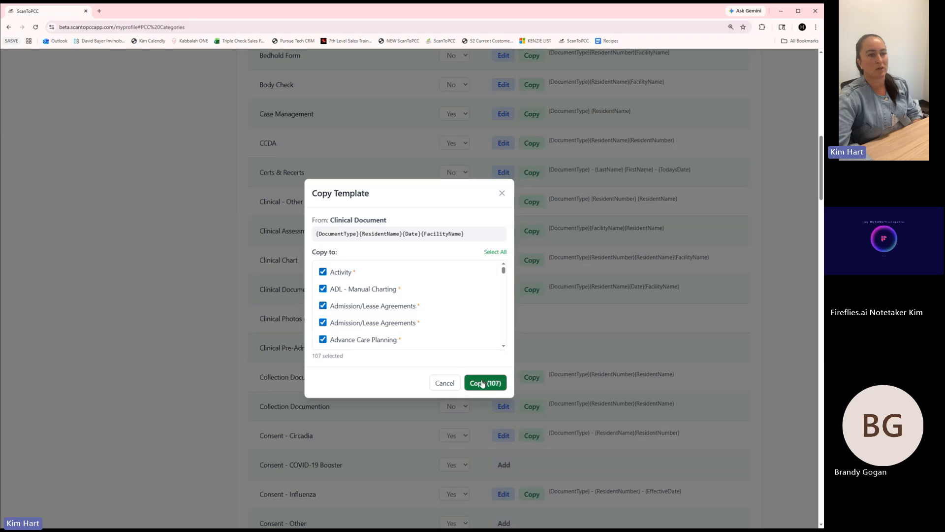
pyautogui.click(502, 193)
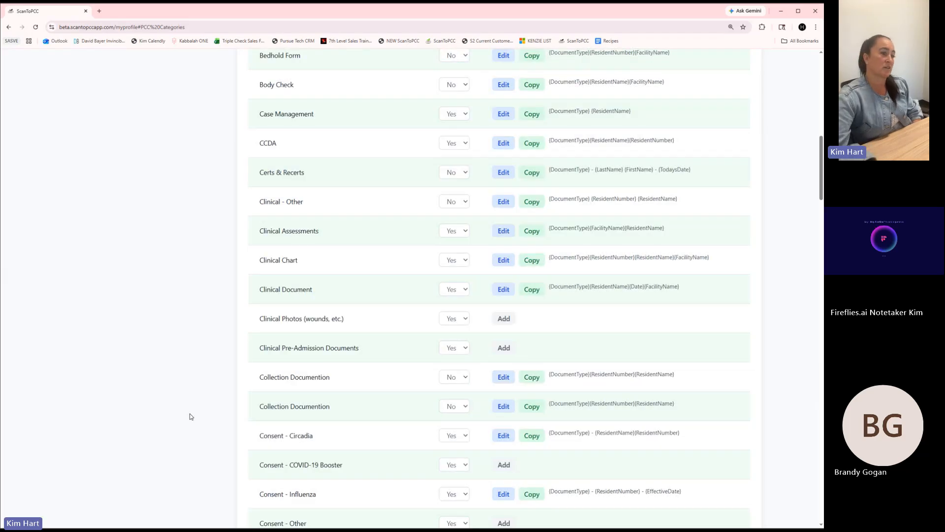
# Step: Check the Medical Records Copier folder access in the signed-in administrator's user details and return to the document dashboard
pyautogui.scroll(15, 191, 416)
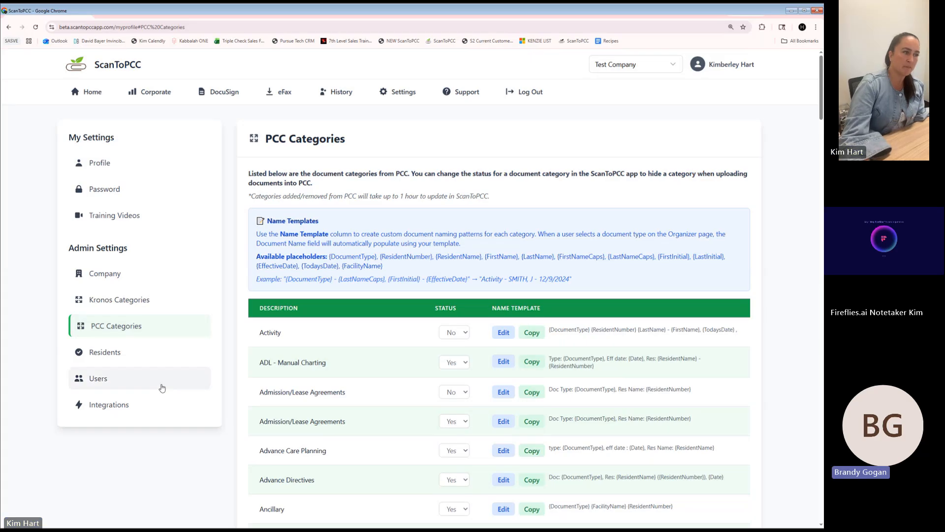
pyautogui.click(110, 379)
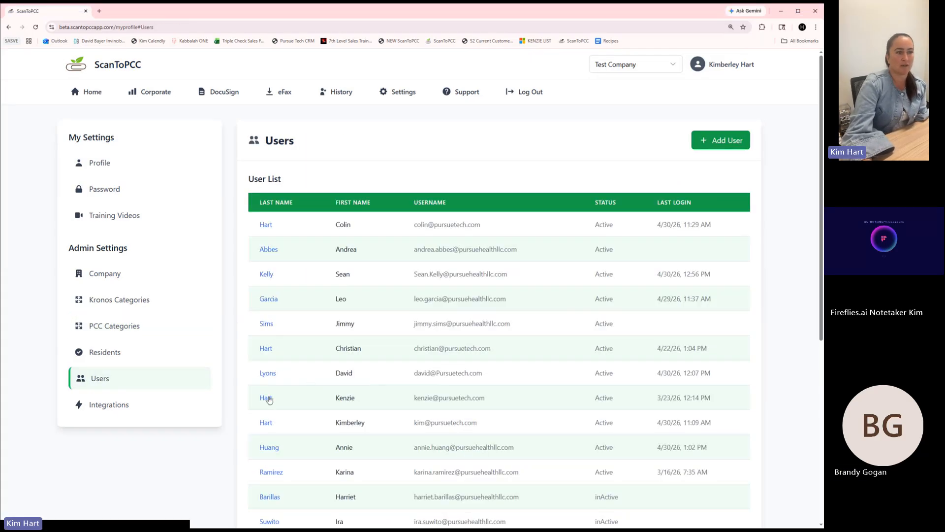
pyautogui.click(270, 423)
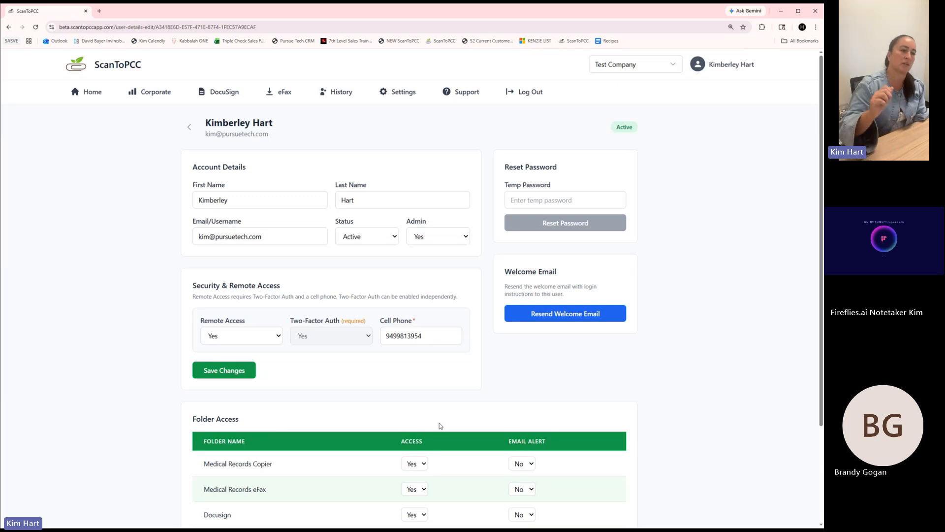
pyautogui.click(424, 466)
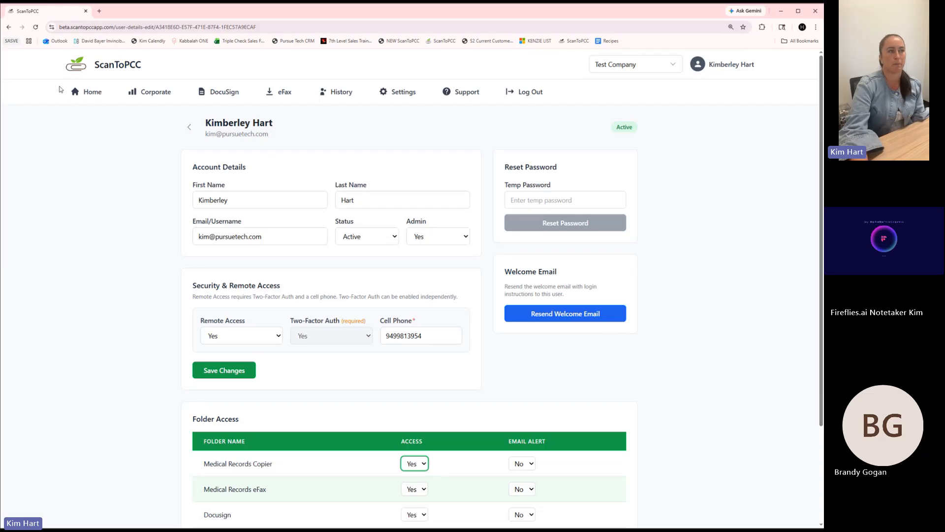
pyautogui.click(98, 94)
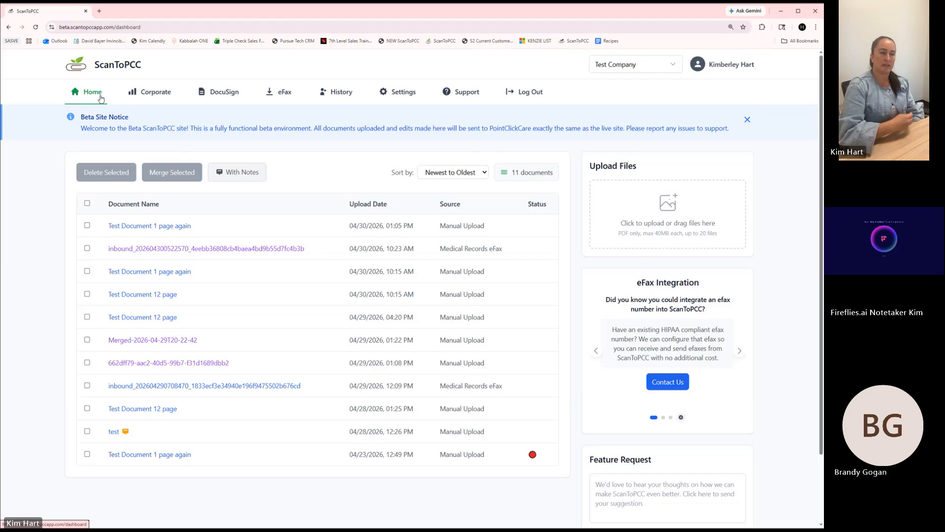